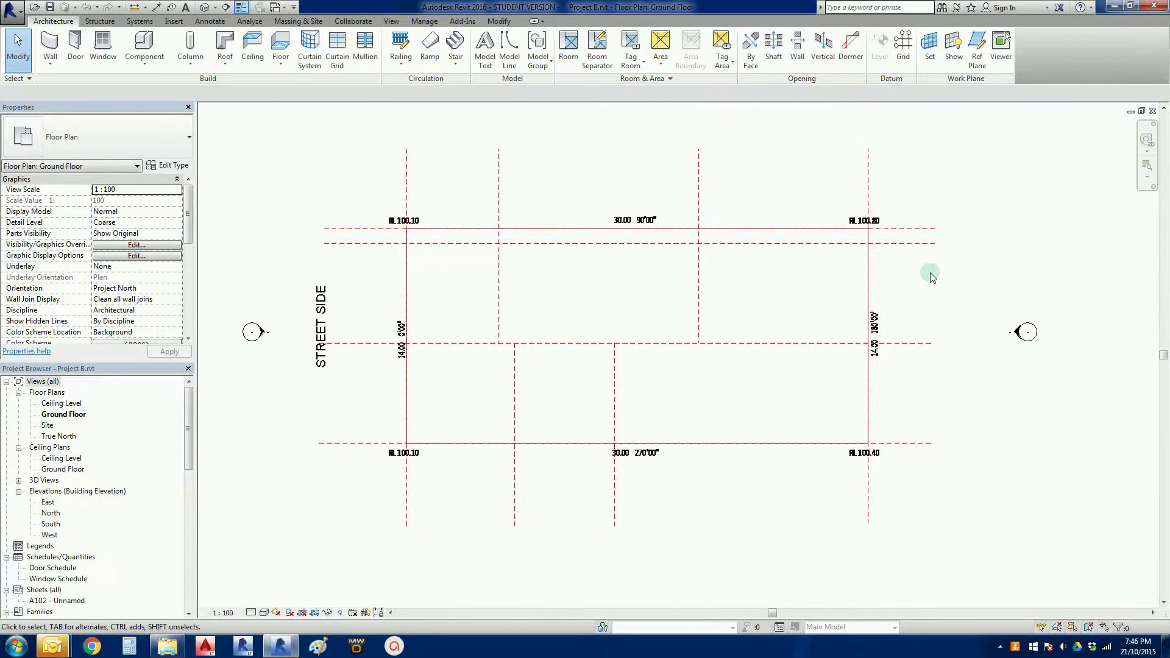
Inspect the slab in the default 3D view and North elevation, then return to Ground Floor
{"action": "scroll", "coordinate": [396, 259], "scroll_direction": "up", "scroll_amount": 3}
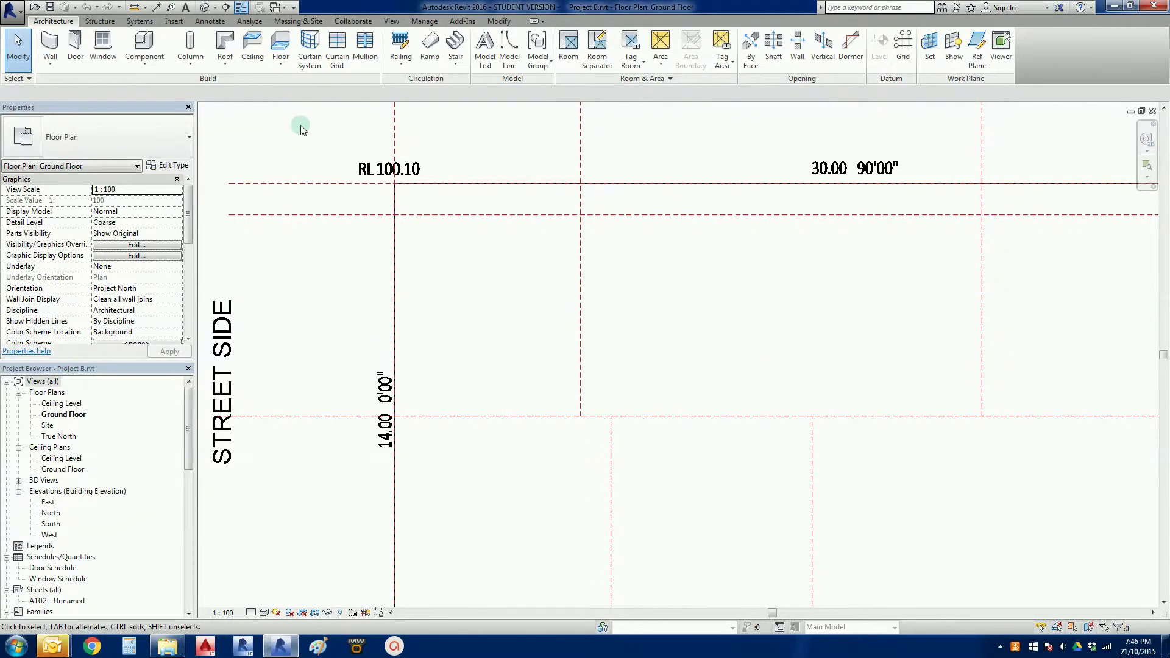
{"action": "left_click", "coordinate": [204, 8]}
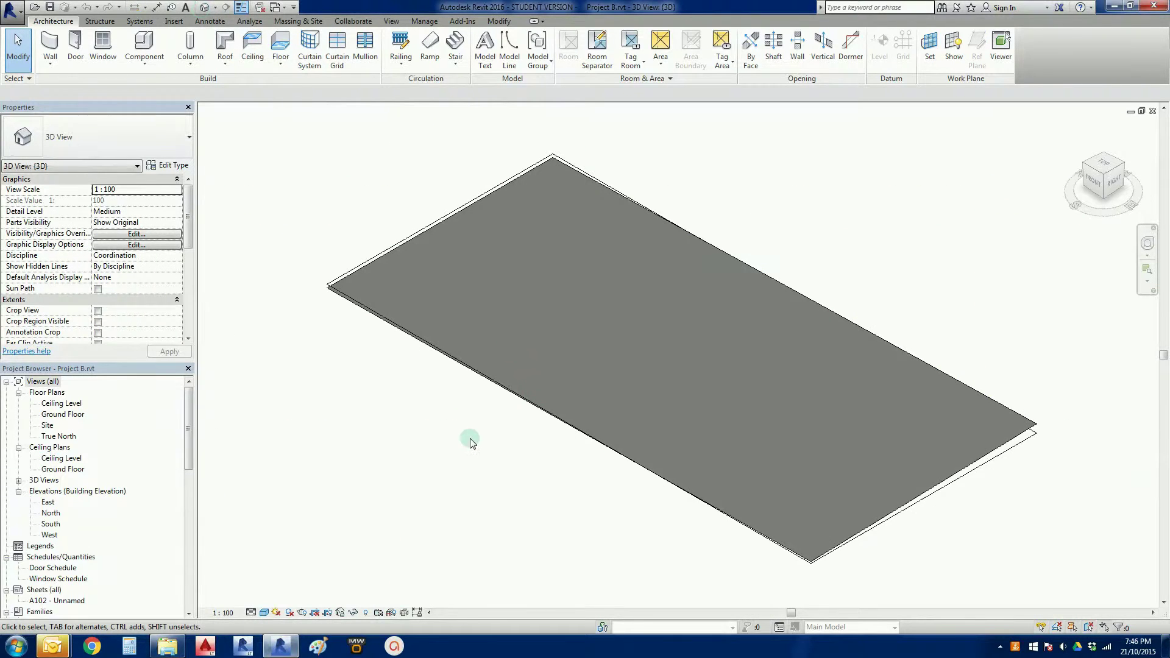
{"action": "middle_click_drag", "start_coordinate": [478, 440], "coordinate": [340, 311], "text": "shift"}
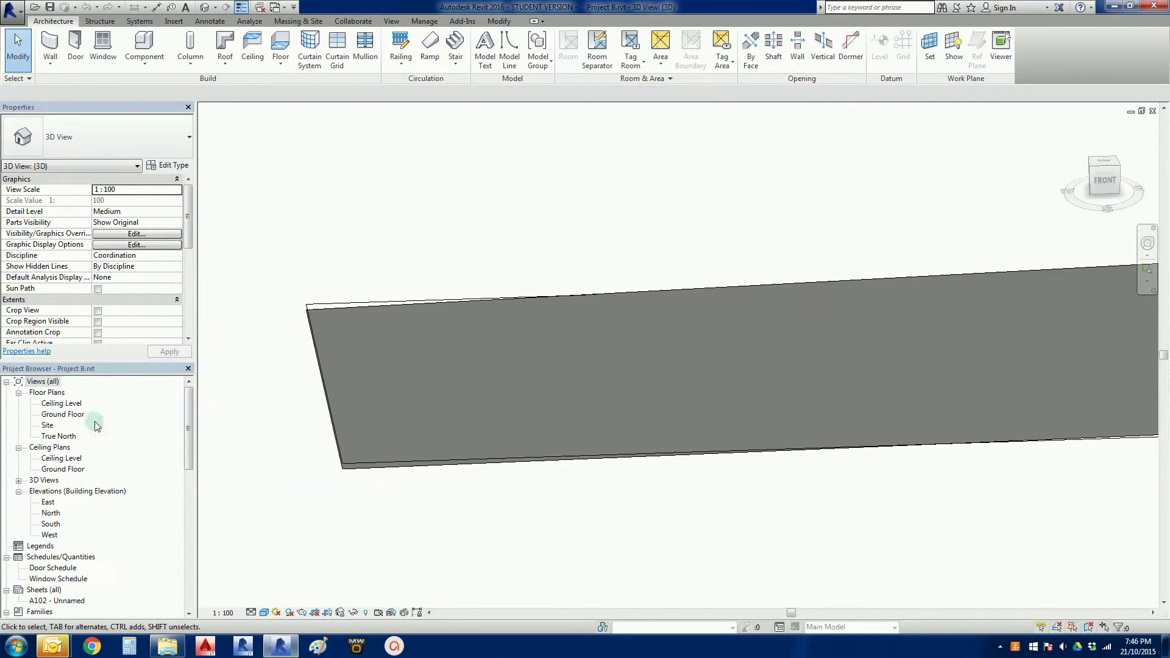
{"action": "double_click", "coordinate": [63, 416]}
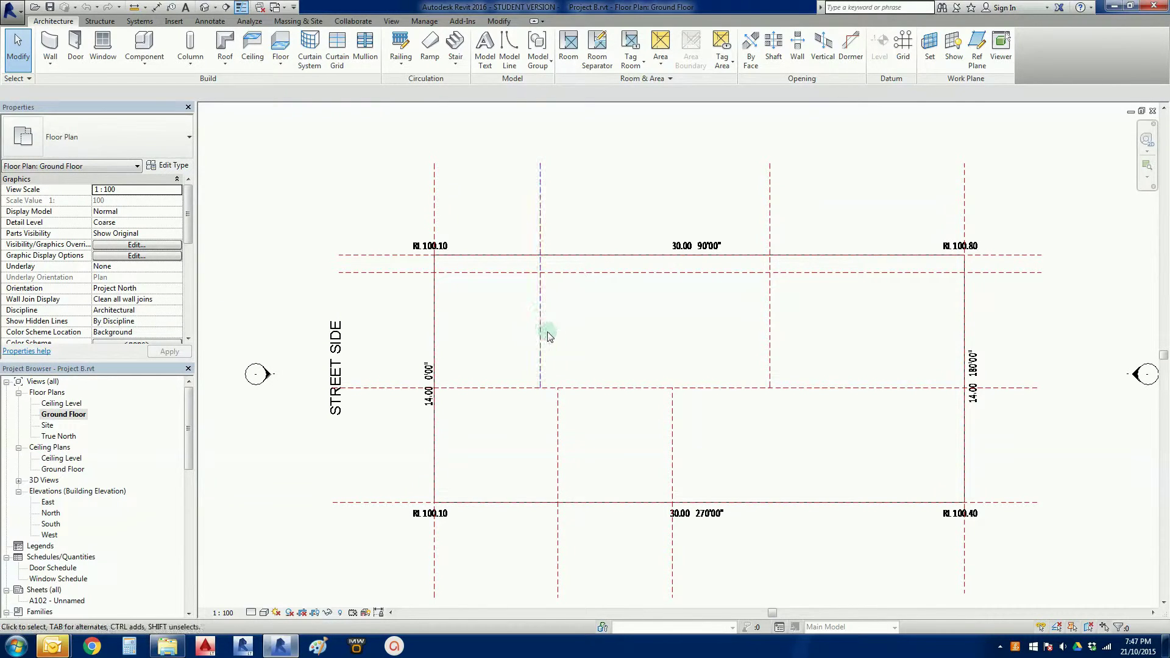
{"action": "middle_click_drag", "start_coordinate": [622, 363], "coordinate": [609, 316]}
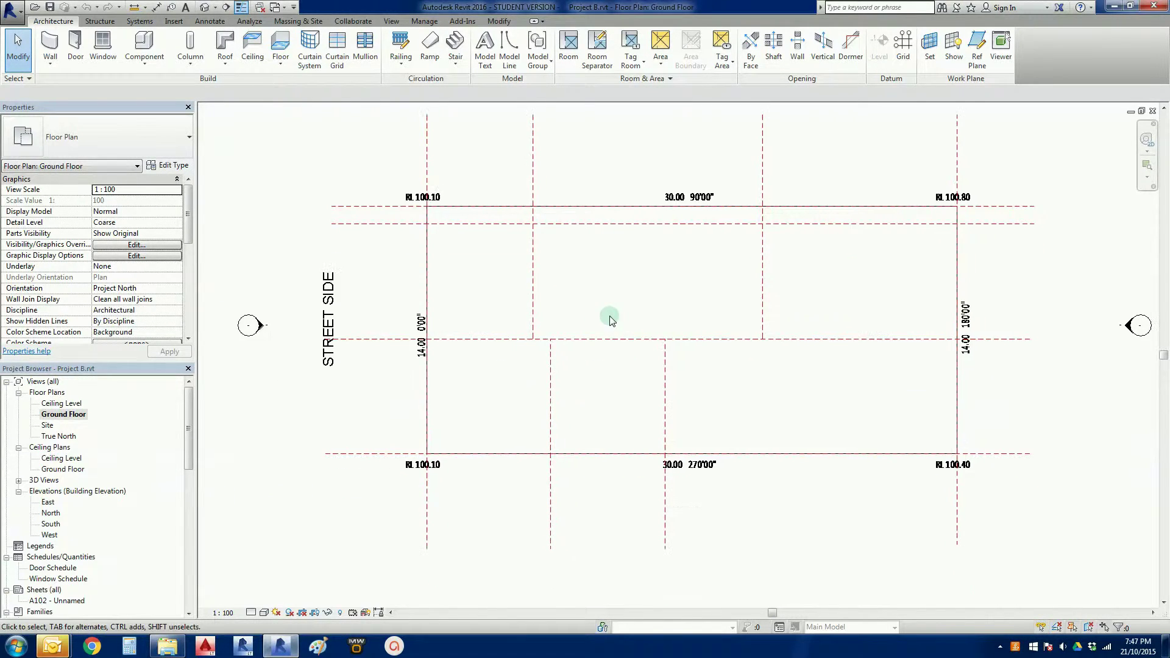
{"action": "double_click", "coordinate": [52, 513]}
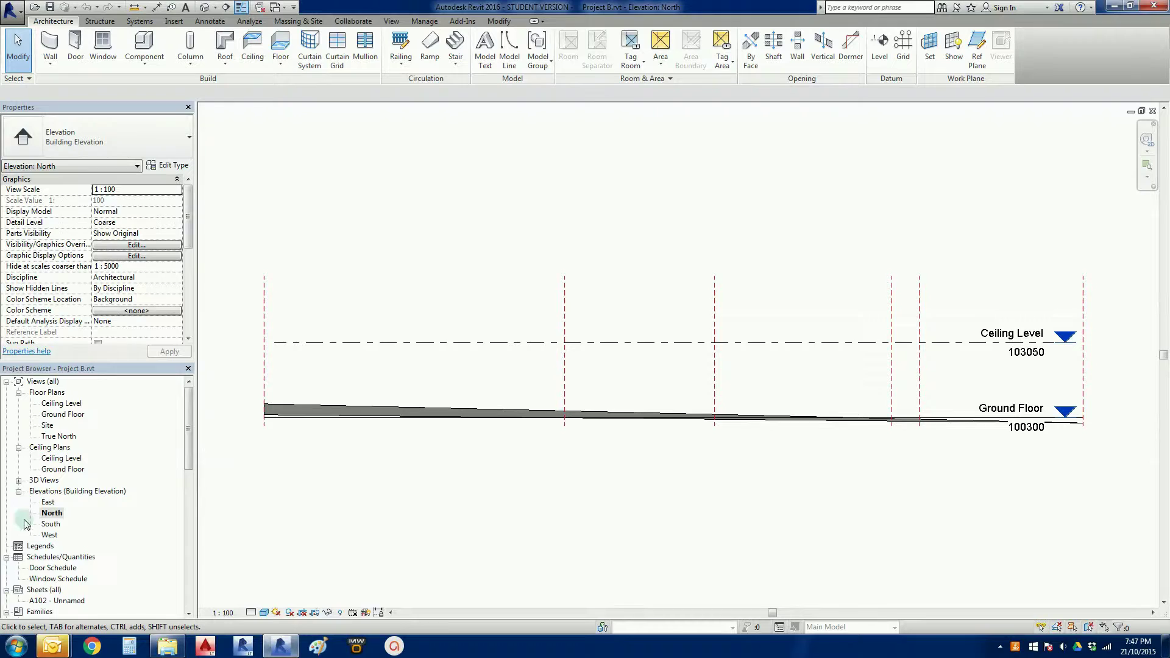
{"action": "double_click", "coordinate": [67, 415]}
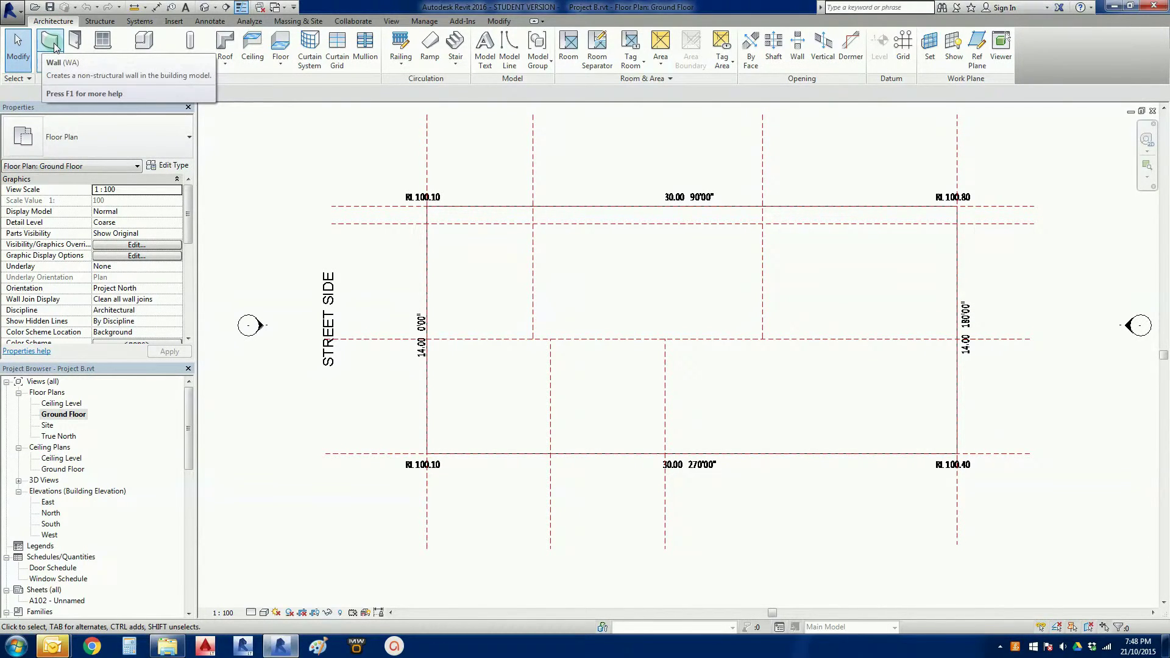
Start the Wall tool with the Basic Wall: Brick veneer - 250 timber type
{"action": "left_click", "coordinate": [51, 44]}
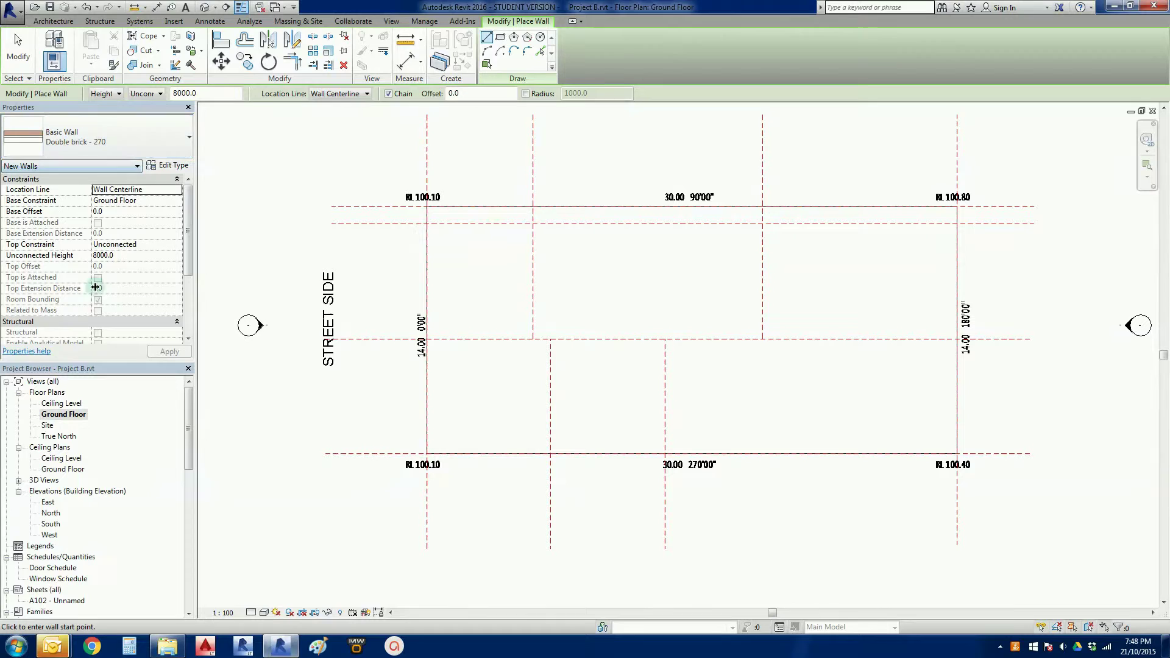
{"action": "left_click", "coordinate": [105, 148]}
{"action": "left_click", "coordinate": [90, 171]}
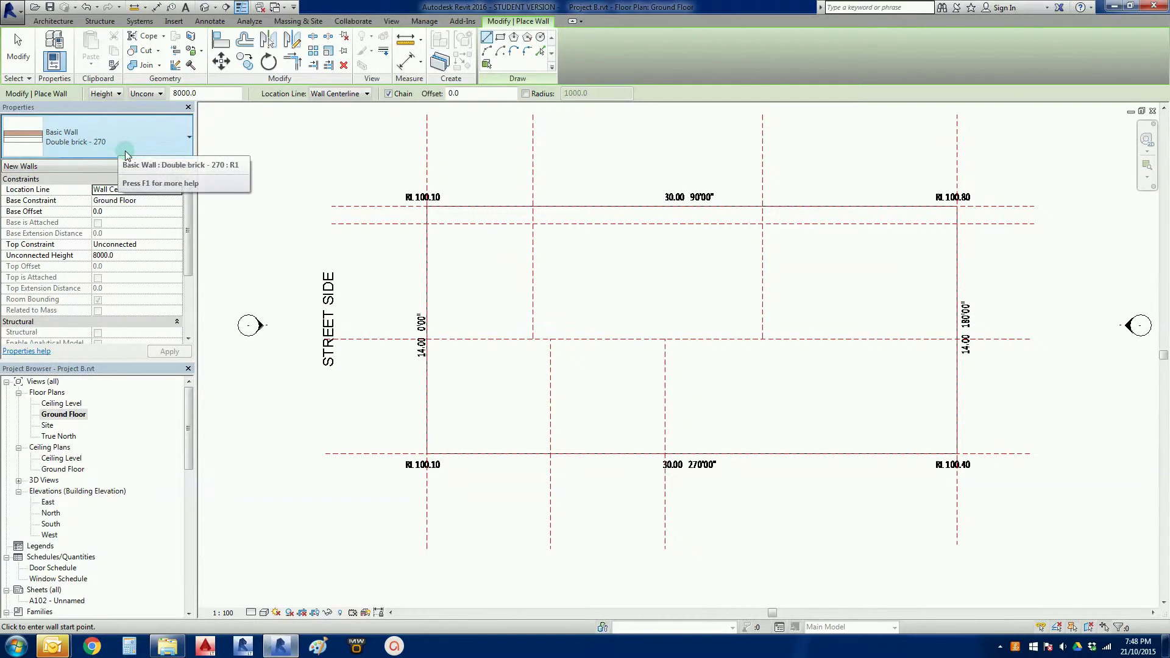
{"action": "left_click", "coordinate": [182, 151]}
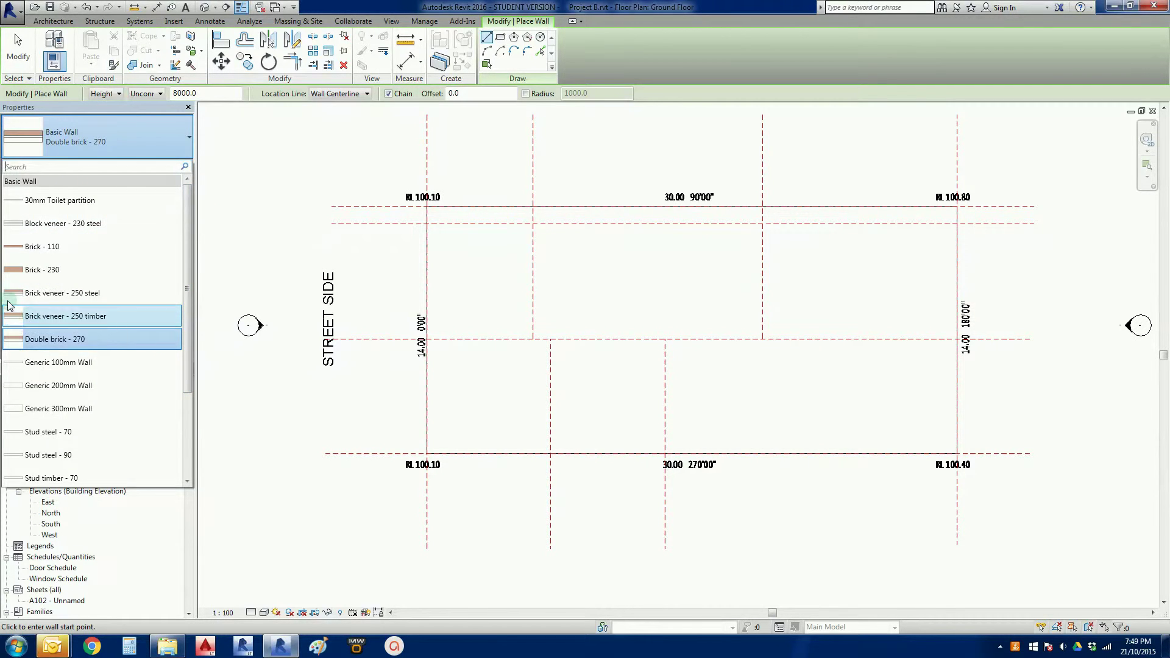
{"action": "mouse_move", "coordinate": [114, 291]}
{"action": "mouse_move", "coordinate": [67, 295]}
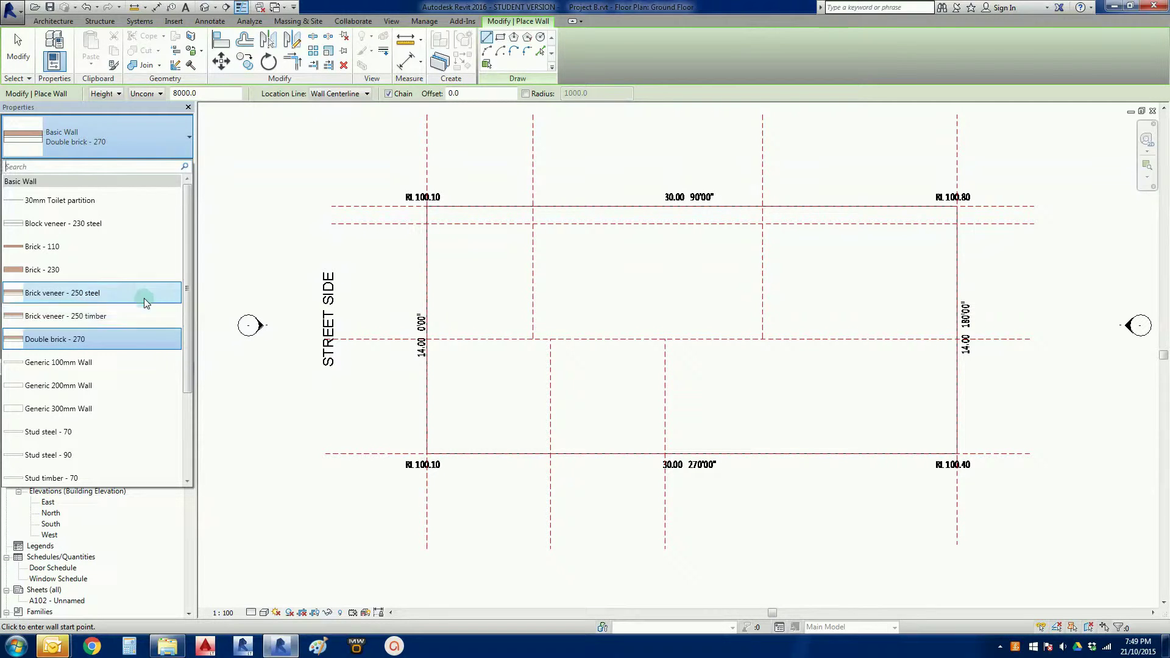
{"action": "mouse_move", "coordinate": [141, 314]}
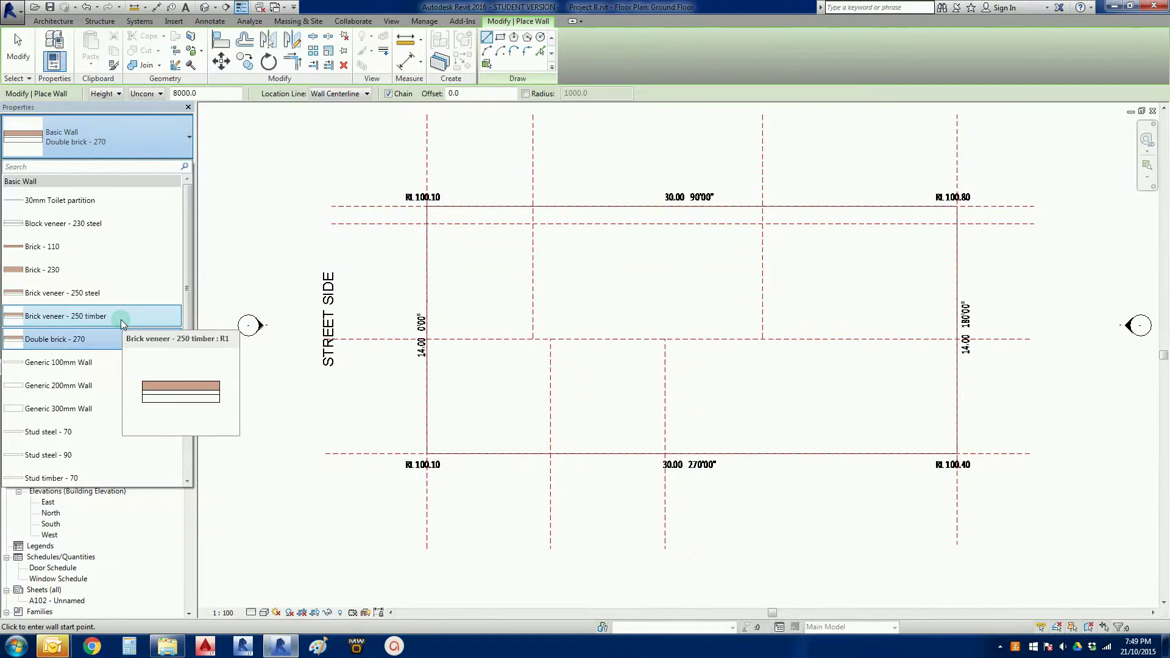
{"action": "left_click", "coordinate": [122, 318]}
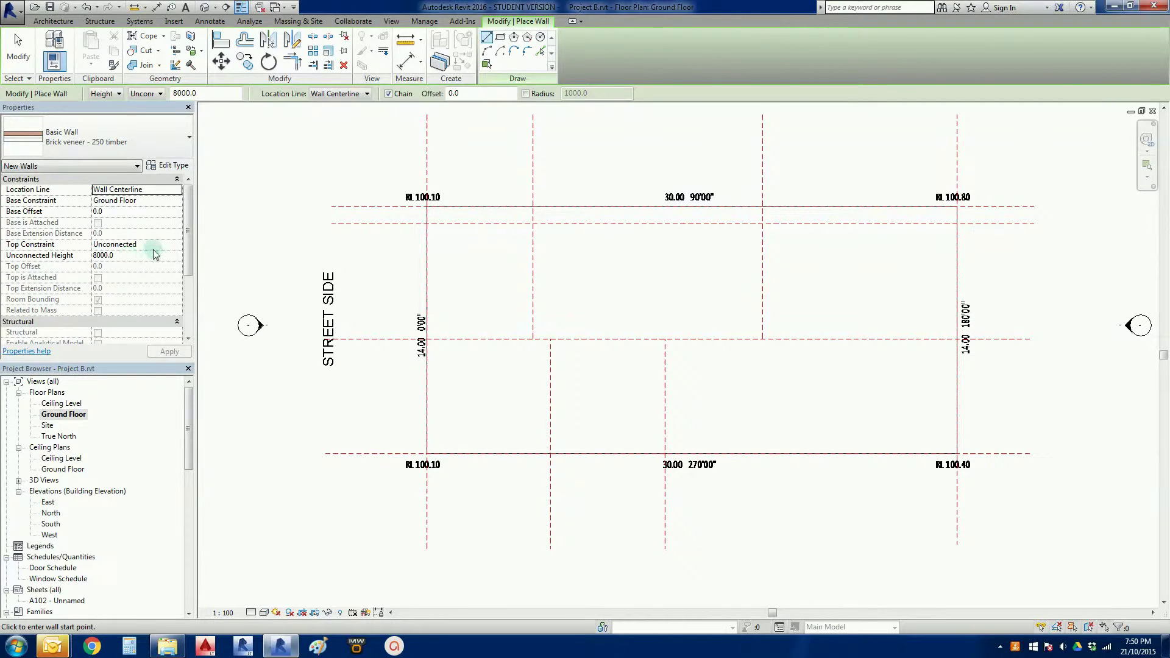
Set the walls' Top Constraint to Up to level: Ceiling Level, giving a 2750 height
{"action": "left_click", "coordinate": [153, 246]}
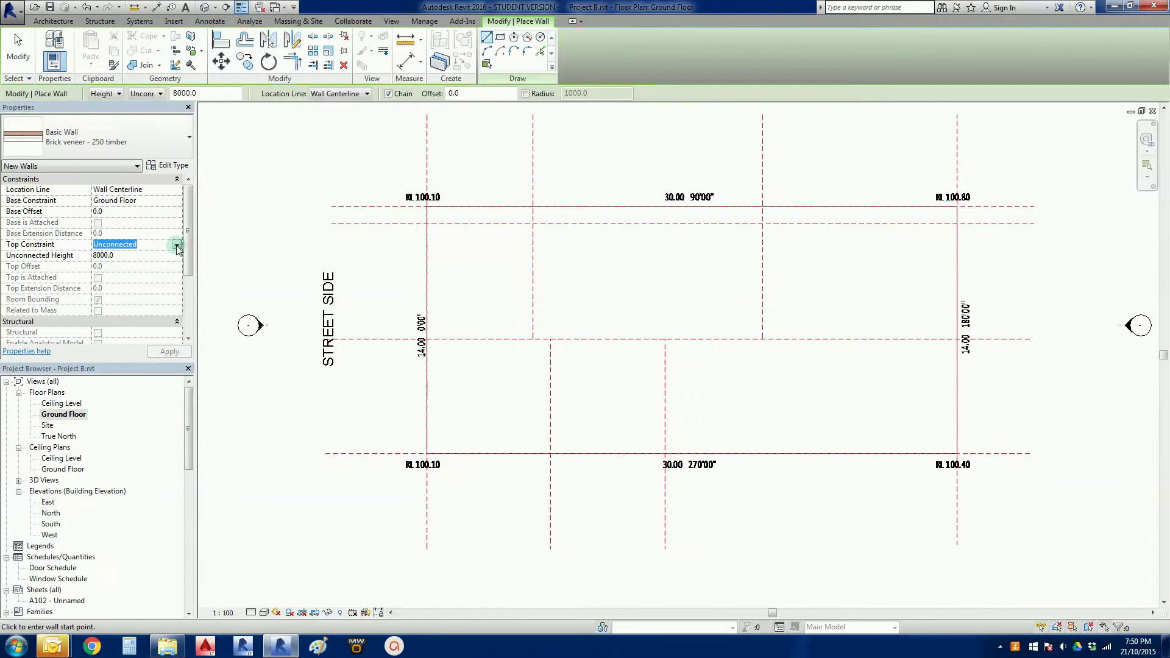
{"action": "left_click", "coordinate": [177, 245]}
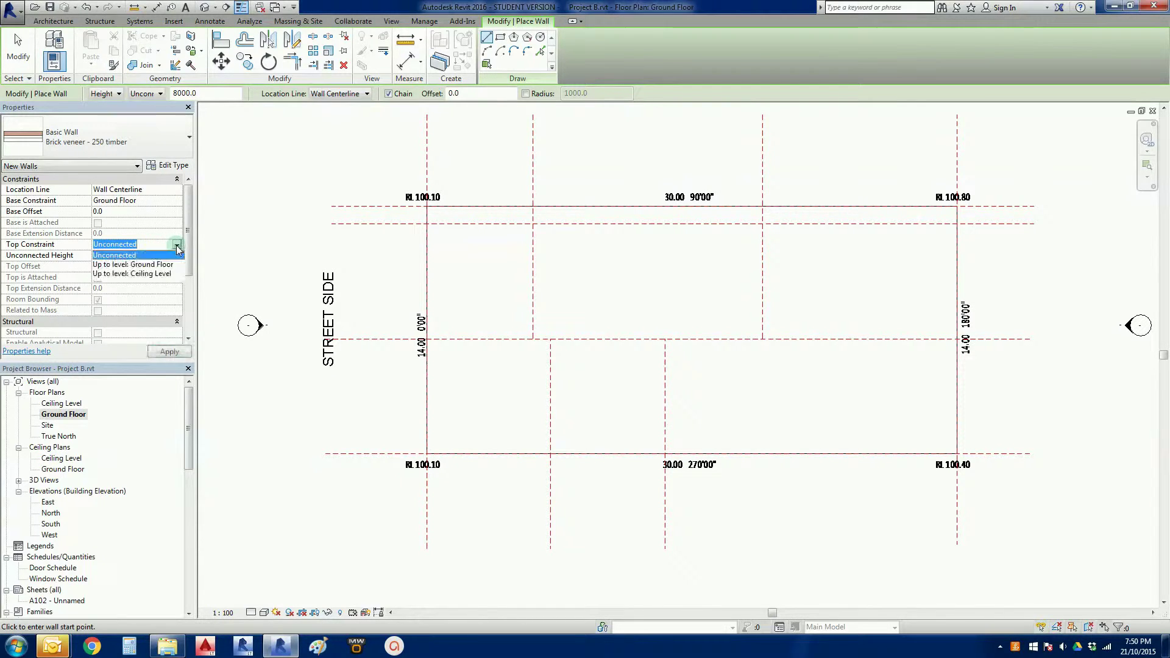
{"action": "left_click", "coordinate": [117, 274]}
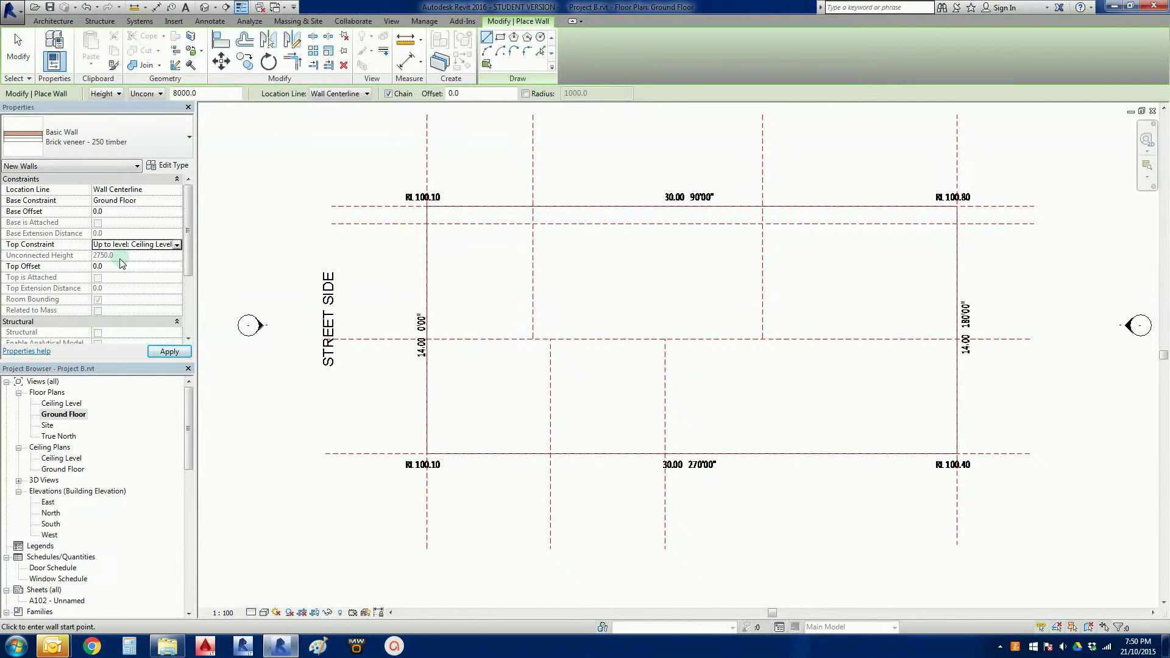
{"action": "left_click", "coordinate": [164, 264]}
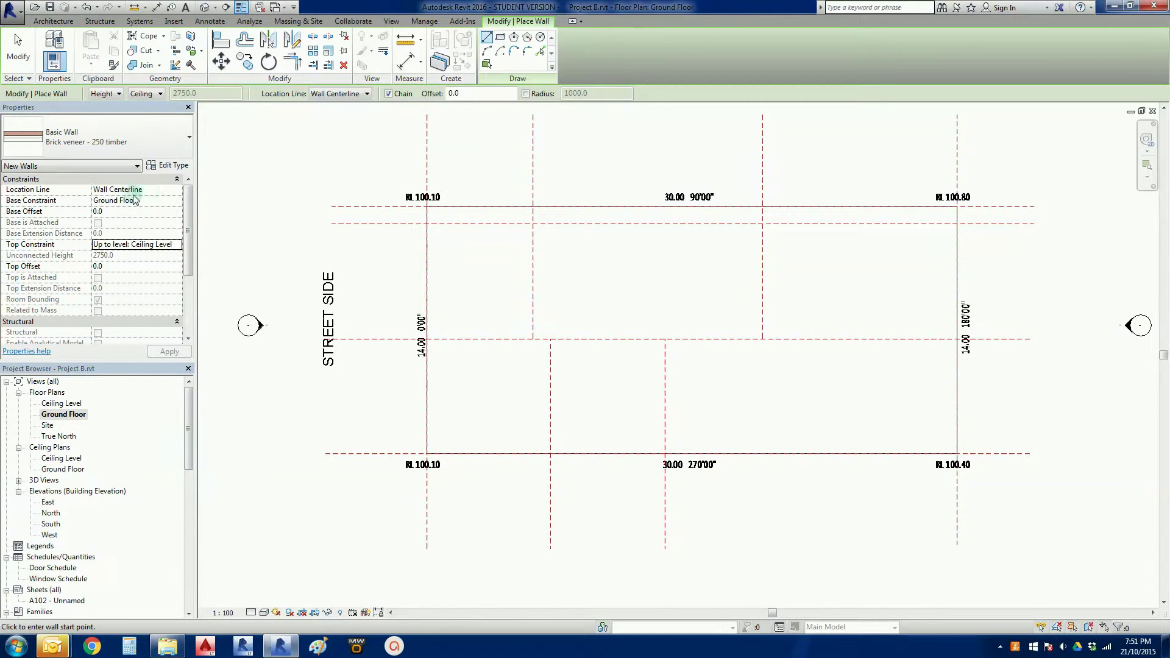
Dismiss the color-scheme prompt and set the wall Location Line to Finish Face: Exterior
{"action": "left_click", "coordinate": [110, 191]}
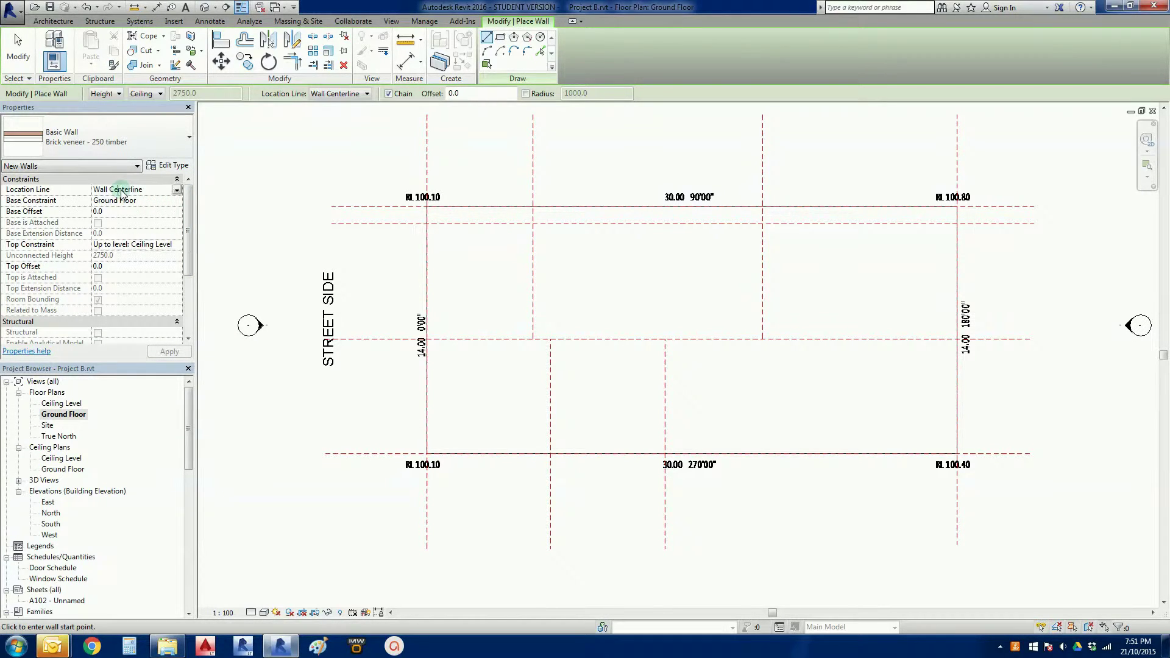
{"action": "left_click", "coordinate": [176, 191]}
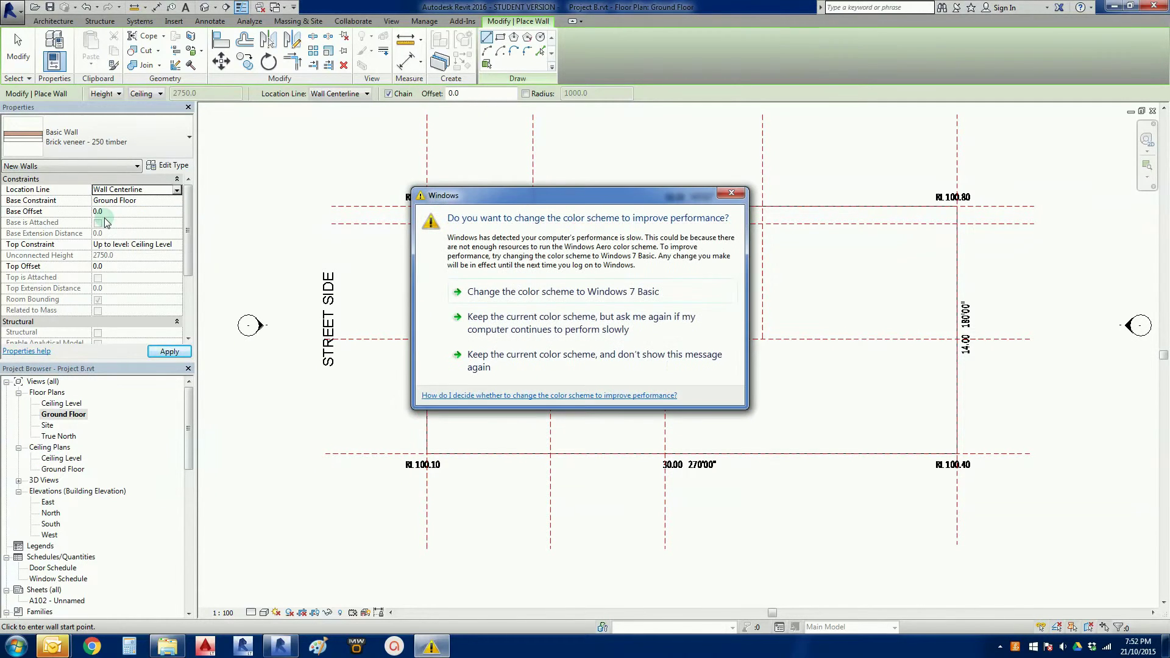
{"action": "key", "text": "Escape"}
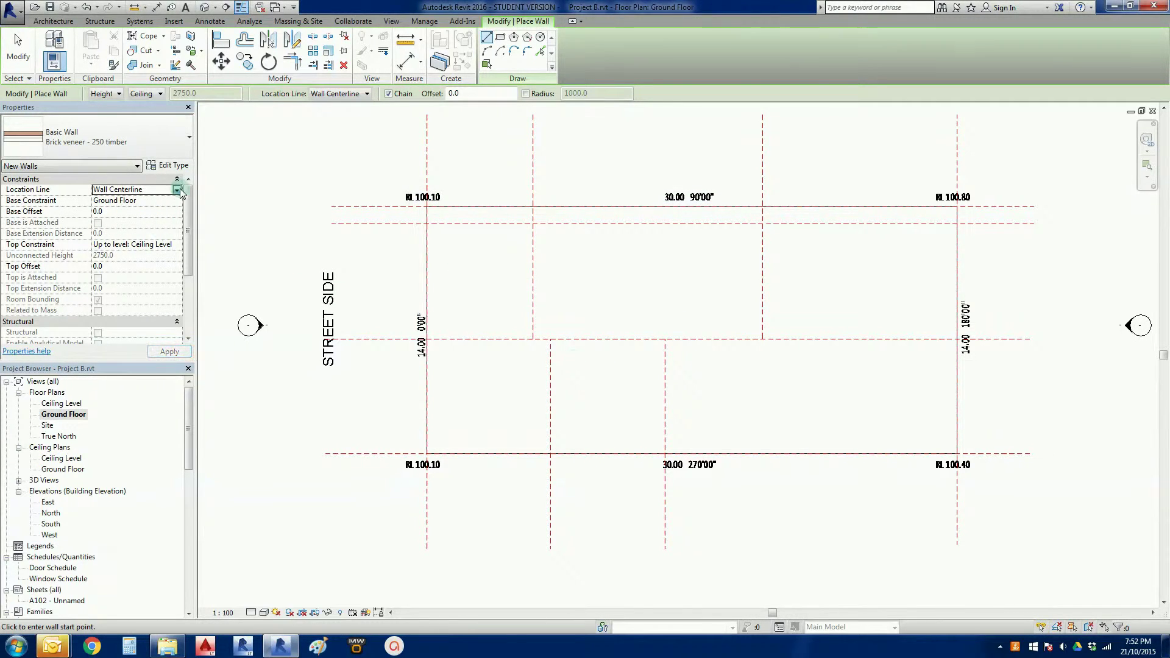
{"action": "left_click", "coordinate": [177, 190]}
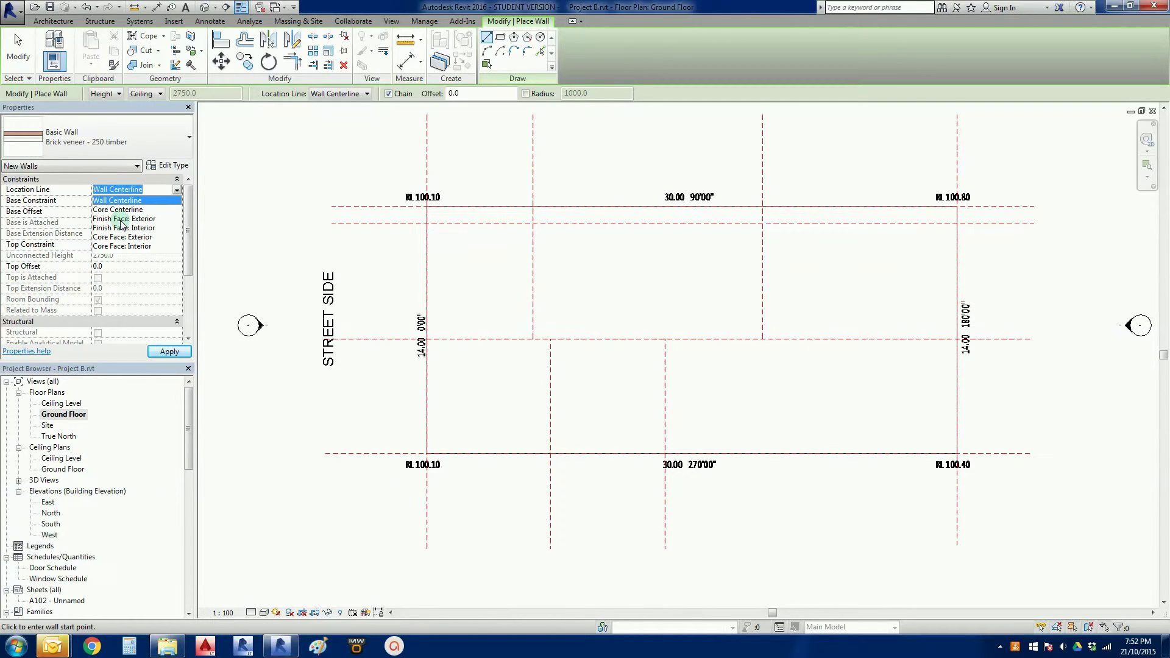
{"action": "left_click", "coordinate": [121, 219]}
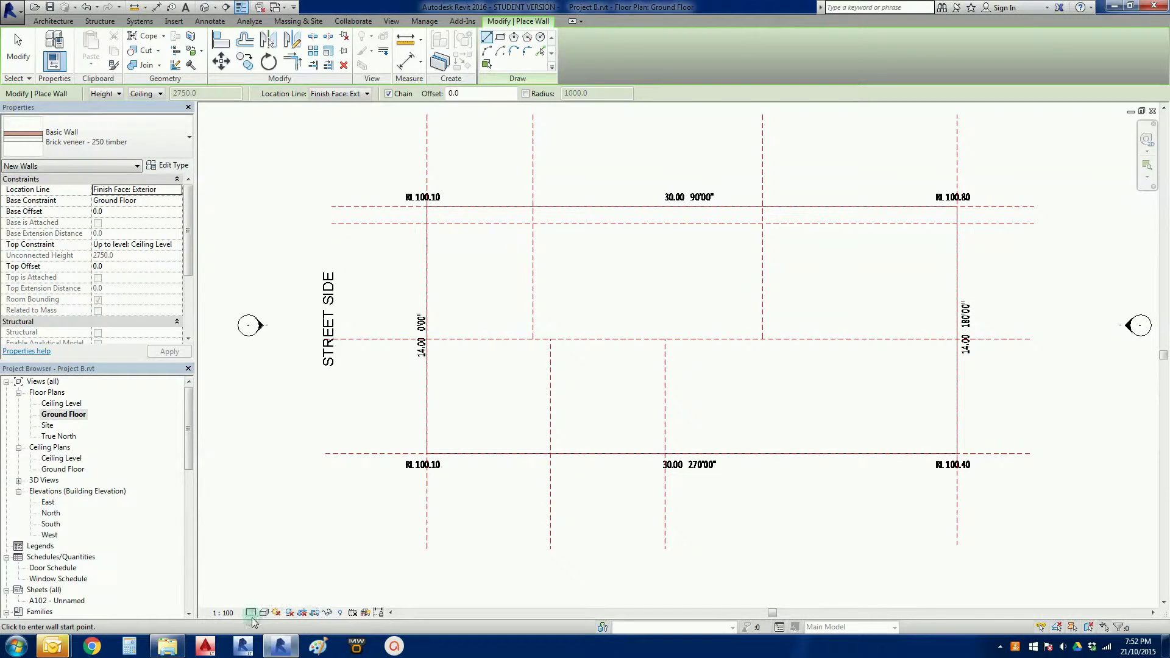
Switch the Ground Floor view's detail level to Fine
{"action": "left_click", "coordinate": [252, 613]}
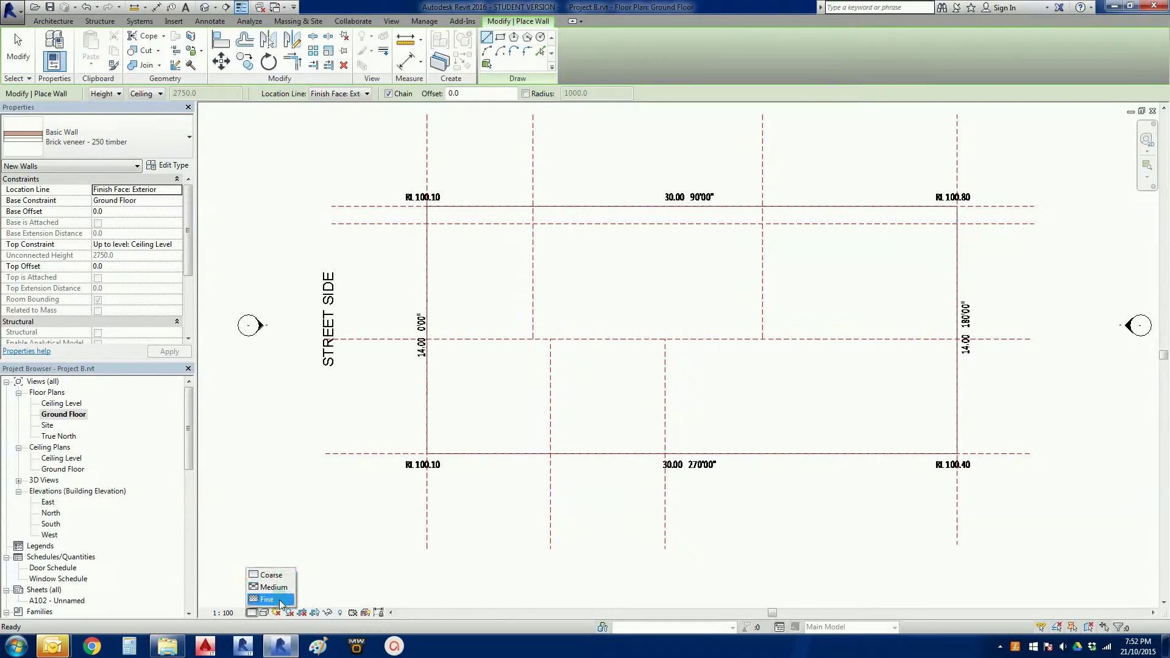
{"action": "left_click", "coordinate": [272, 599]}
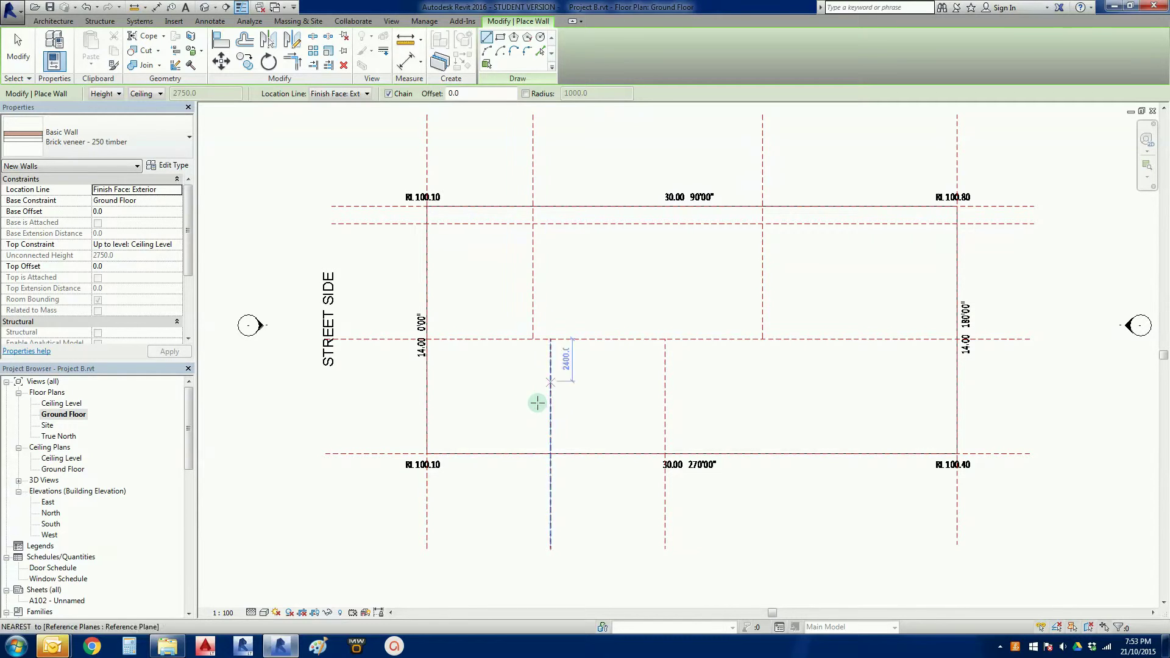
Draw a 13000 mm wall between the left and right reference-plane intersections on the top line
{"action": "middle_click_drag", "start_coordinate": [599, 390], "coordinate": [606, 436]}
{"action": "scroll", "coordinate": [564, 342], "scroll_direction": "up", "scroll_amount": 2}
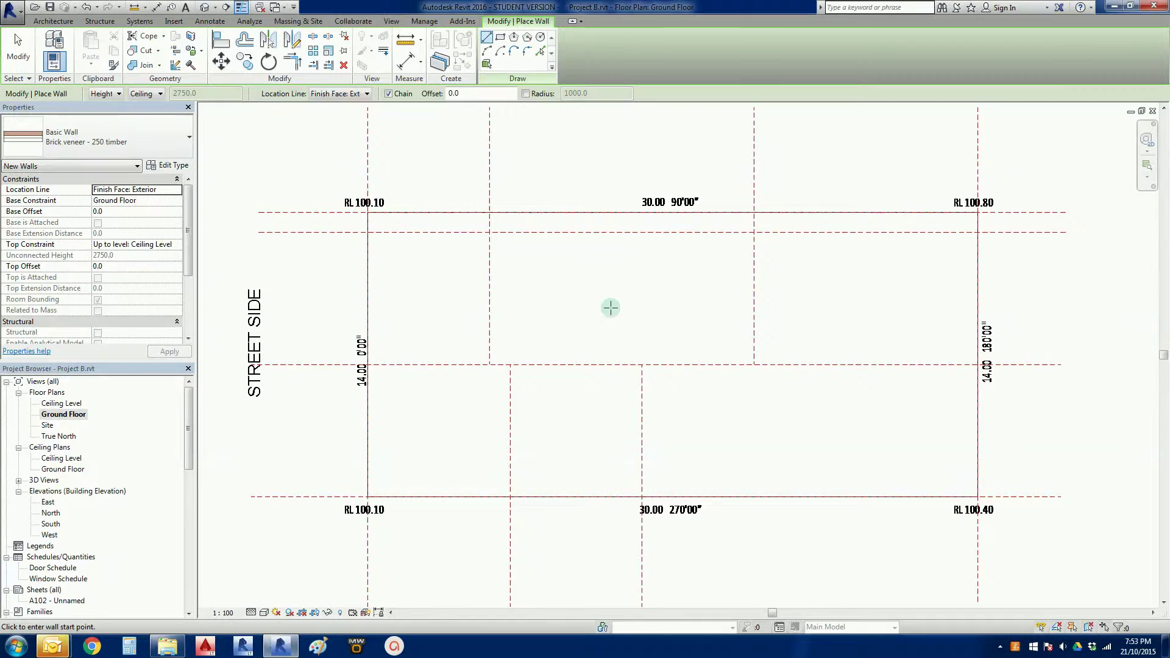
{"action": "scroll", "coordinate": [500, 253], "scroll_direction": "up", "scroll_amount": 3}
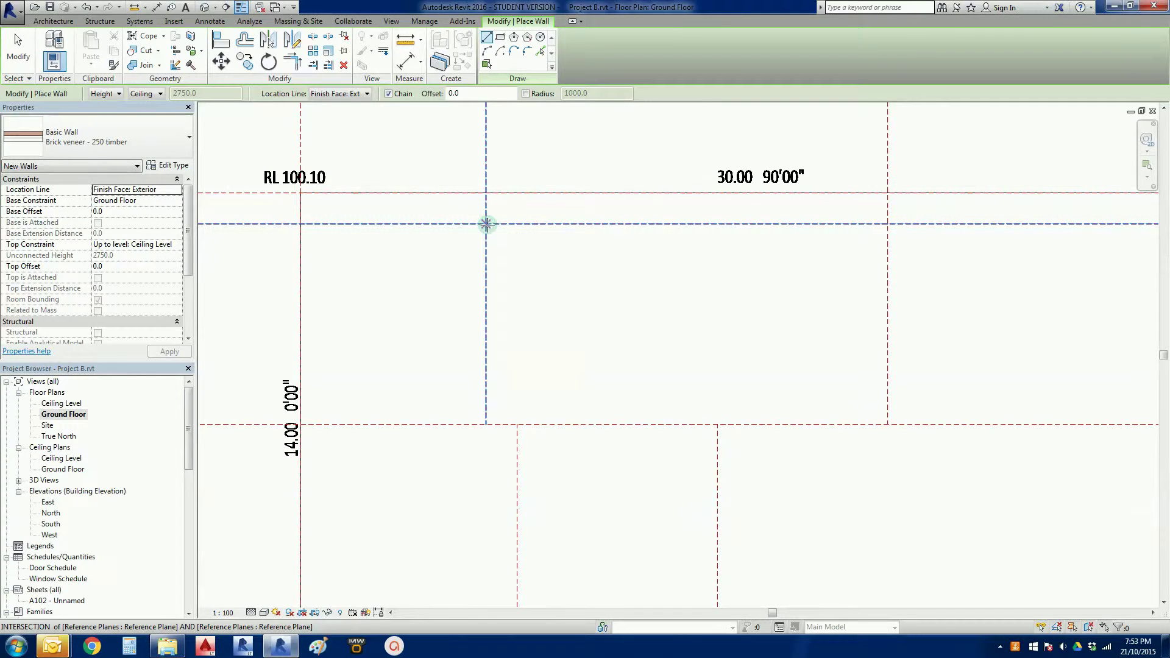
{"action": "left_click", "coordinate": [486, 223]}
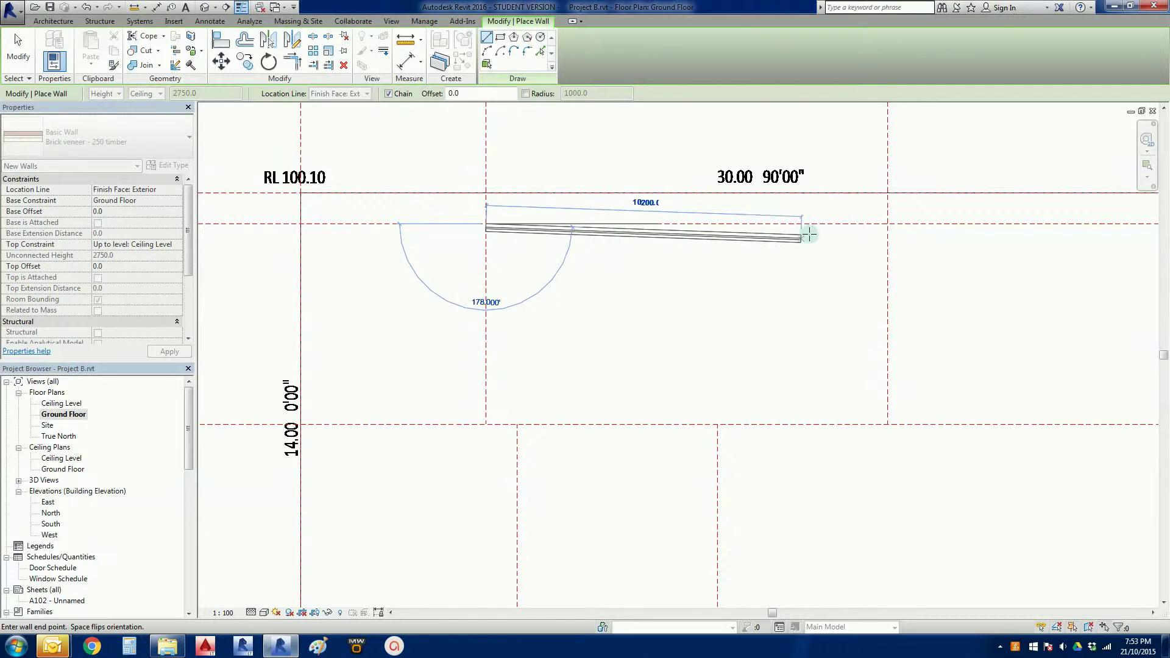
{"action": "scroll", "coordinate": [859, 235], "scroll_direction": "up", "scroll_amount": 3}
{"action": "middle_click_drag", "start_coordinate": [871, 270], "coordinate": [920, 264]}
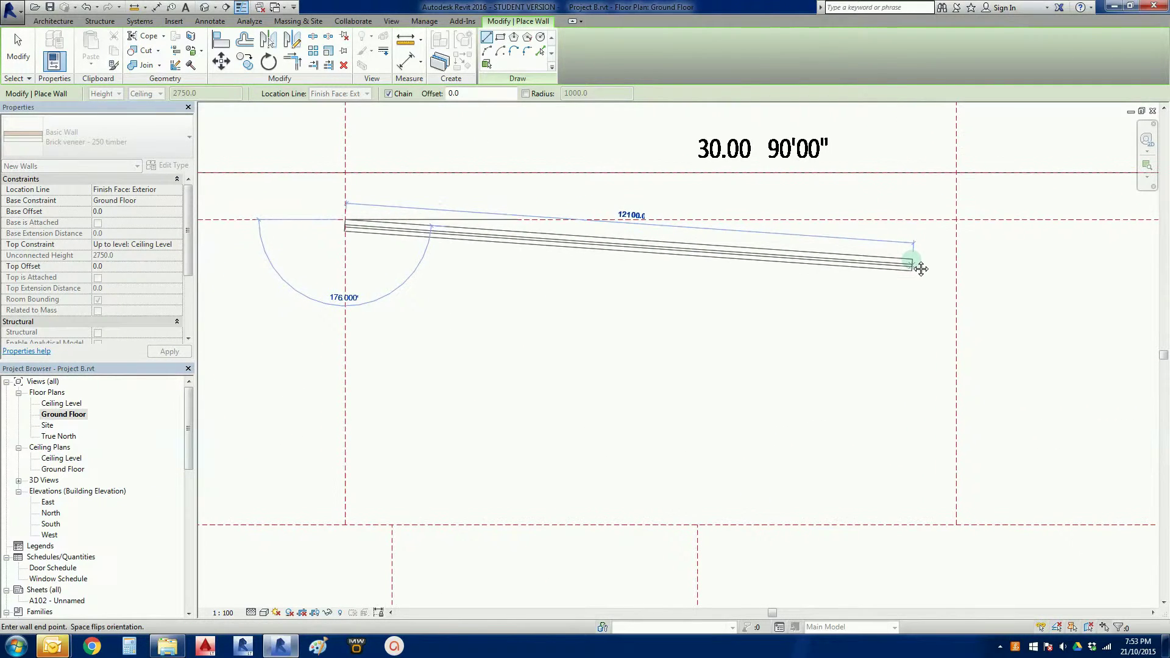
{"action": "left_click", "coordinate": [956, 219]}
{"action": "key", "text": "Escape"}
{"action": "key", "text": "Escape"}
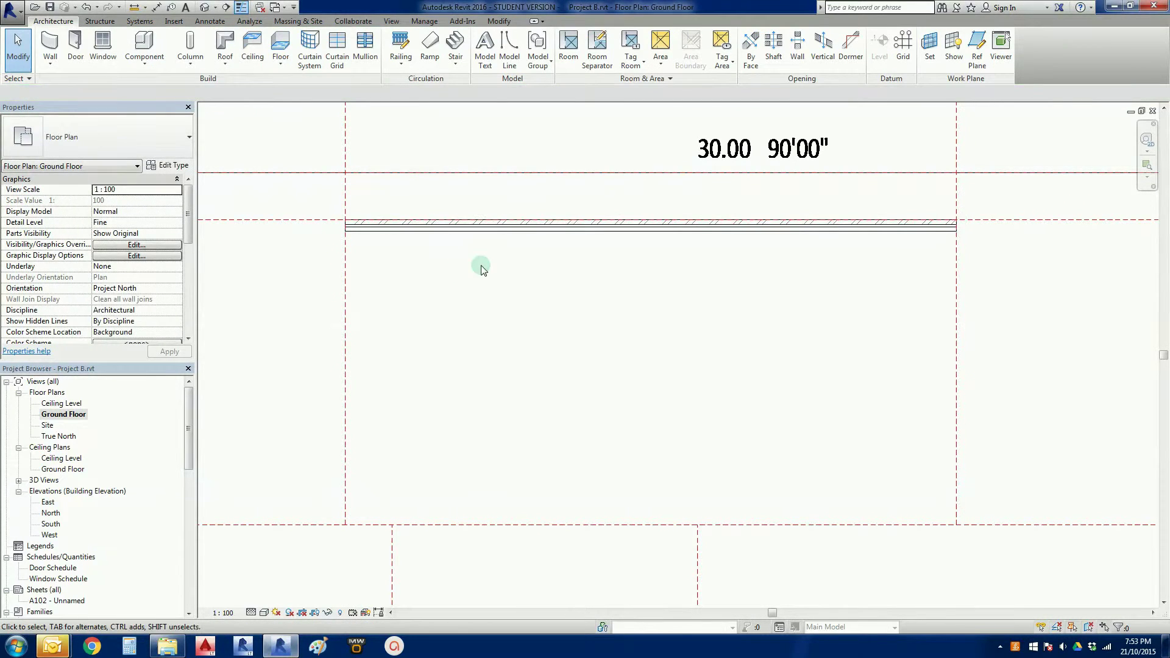
{"action": "middle_click_drag", "start_coordinate": [479, 282], "coordinate": [605, 302]}
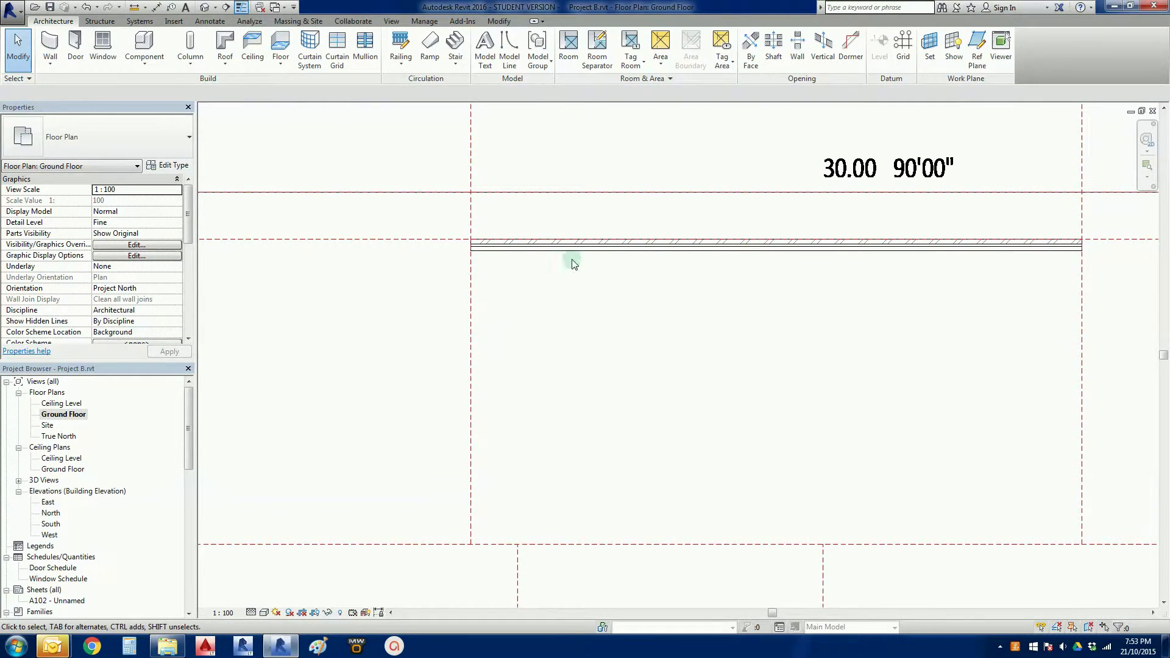
{"action": "scroll", "coordinate": [523, 259], "scroll_direction": "up", "scroll_amount": 4}
{"action": "scroll", "coordinate": [523, 259], "scroll_direction": "up", "scroll_amount": 1}
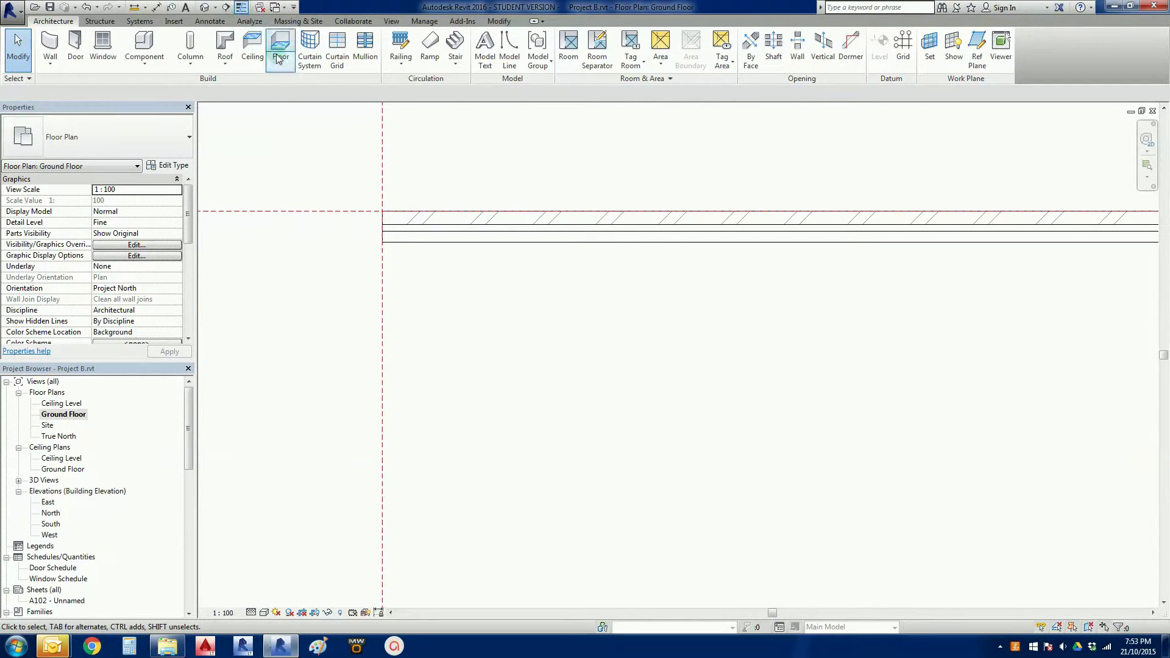
Turn off Thin Lines and zoom in to check the wall's true lineweight
{"action": "left_click", "coordinate": [242, 9]}
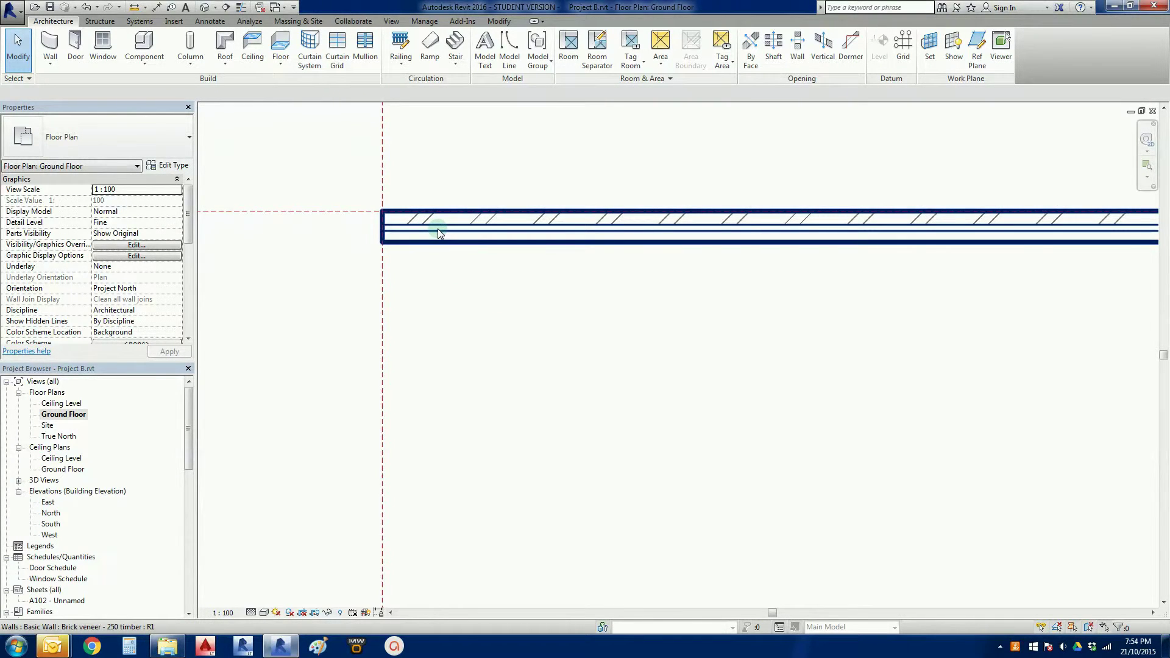
{"action": "scroll", "coordinate": [439, 230], "scroll_direction": "up", "scroll_amount": 2}
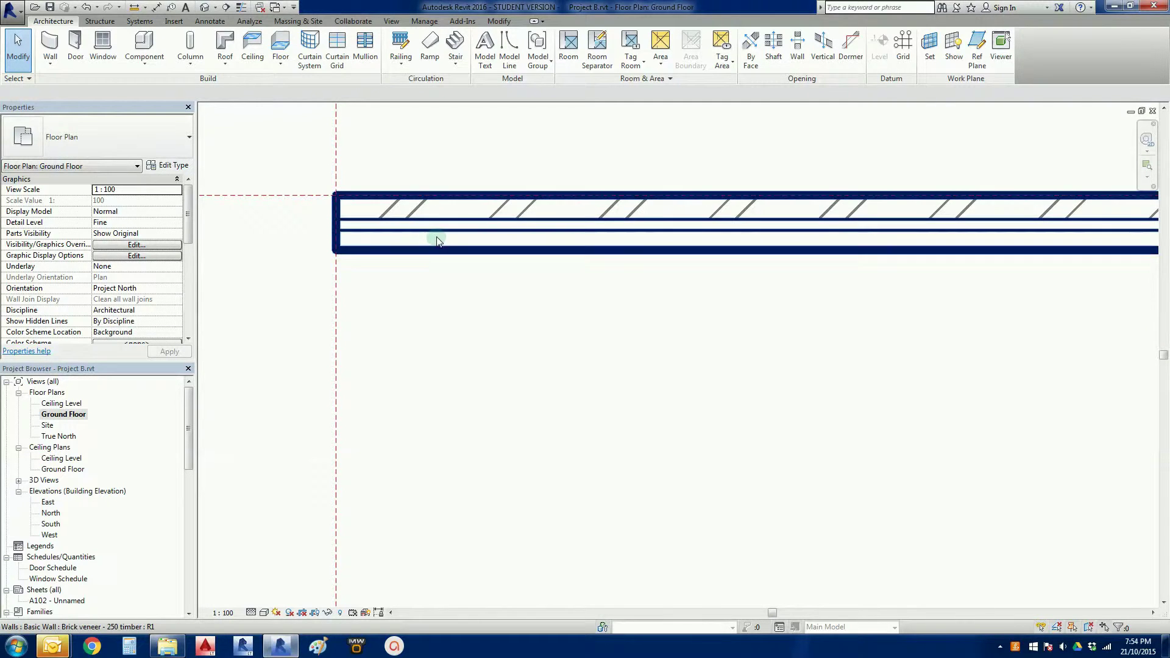
{"action": "scroll", "coordinate": [468, 317], "scroll_direction": "down", "scroll_amount": 5}
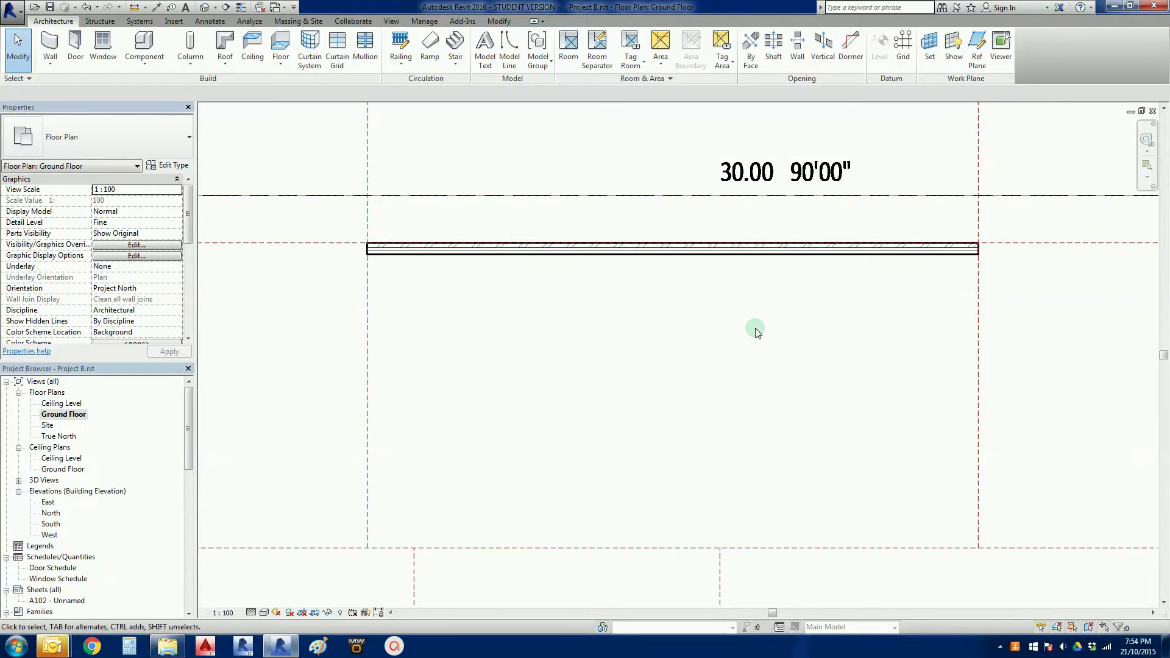
Run walls from the top wall's end down the right side, then 5500 left to the corner
{"action": "key", "text": "w"}
{"action": "key", "text": "a"}
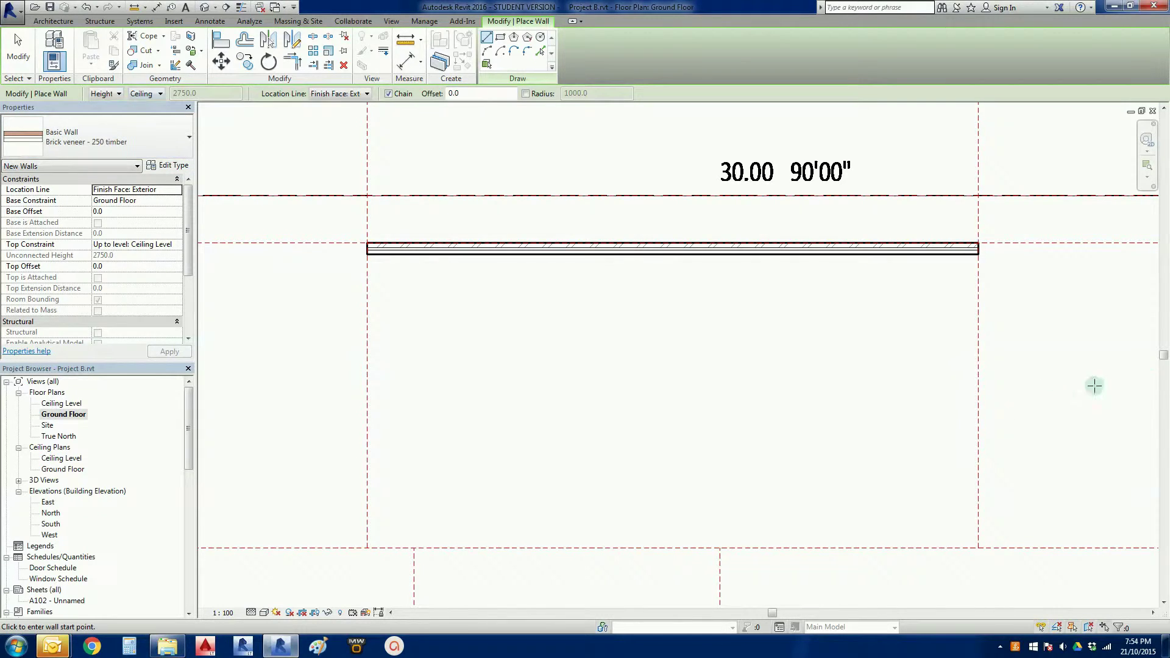
{"action": "scroll", "coordinate": [930, 293], "scroll_direction": "up", "scroll_amount": 3}
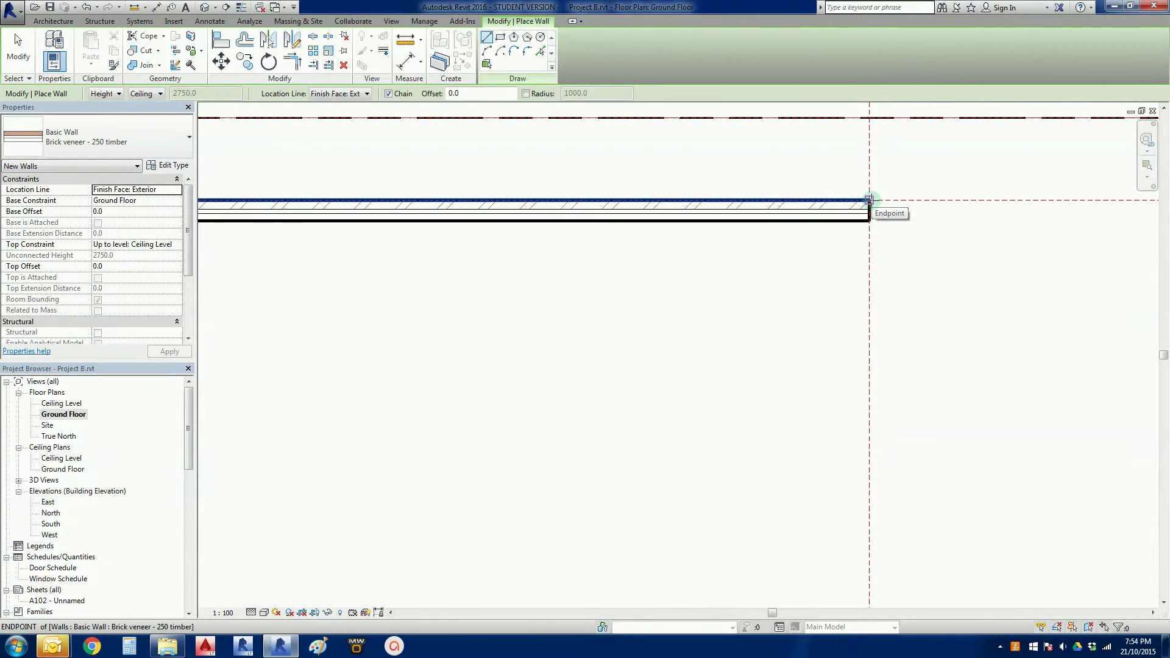
{"action": "left_click", "coordinate": [869, 200]}
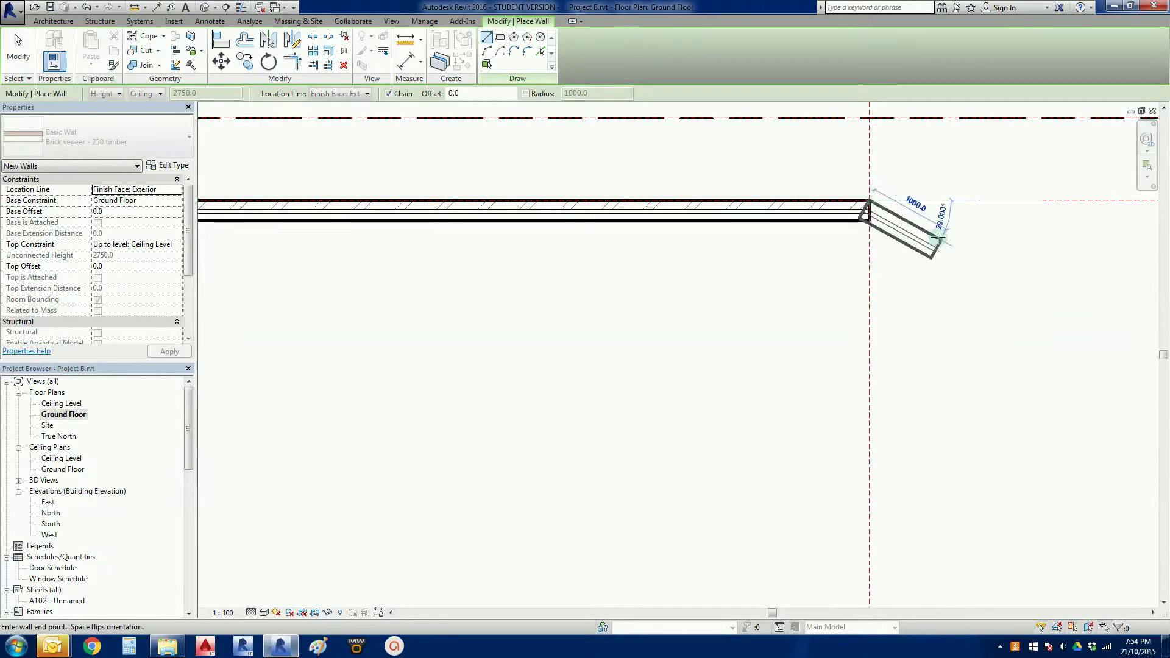
{"action": "middle_click_drag", "start_coordinate": [933, 374], "coordinate": [902, 331]}
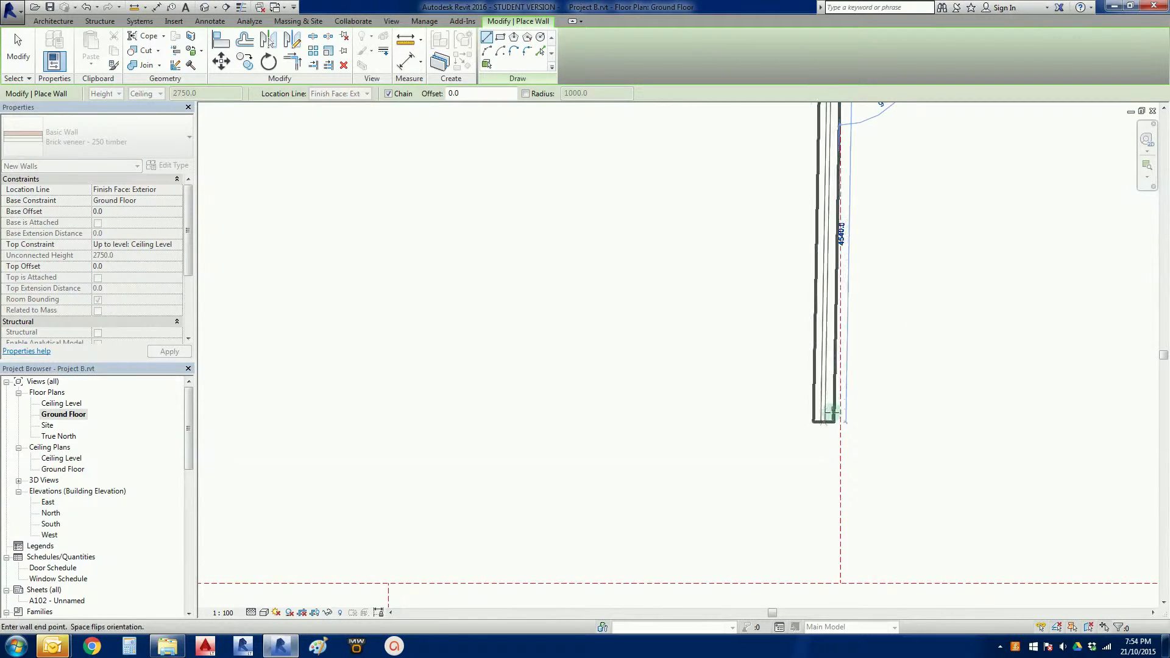
{"action": "middle_click_drag", "start_coordinate": [841, 421], "coordinate": [832, 317]}
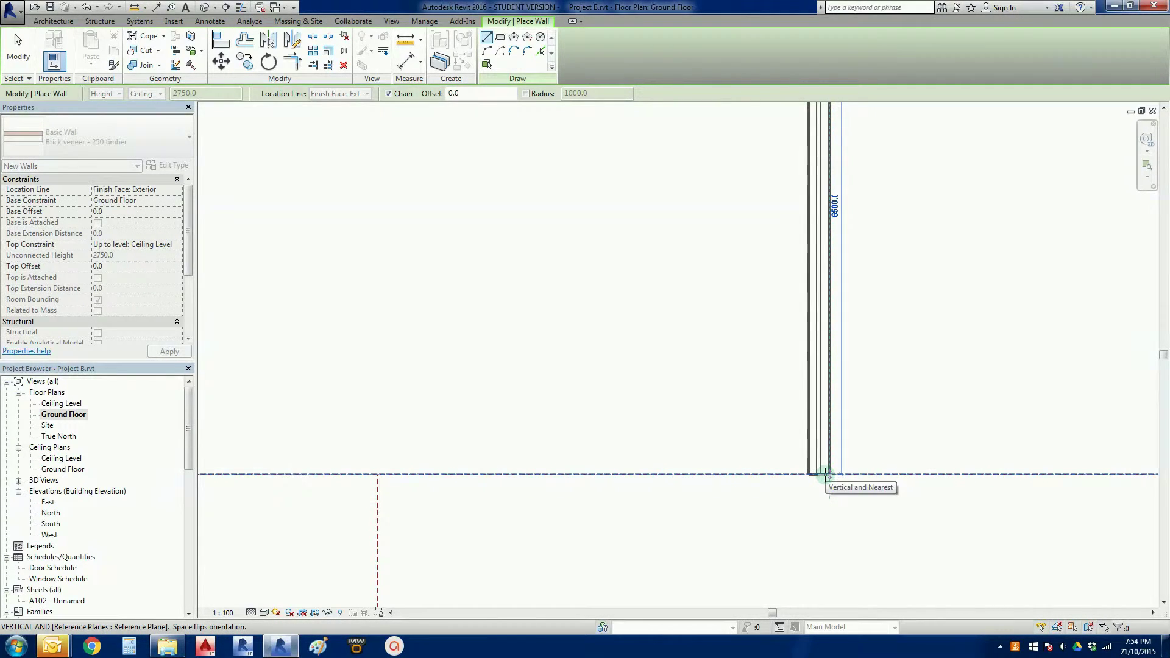
{"action": "left_click", "coordinate": [825, 475]}
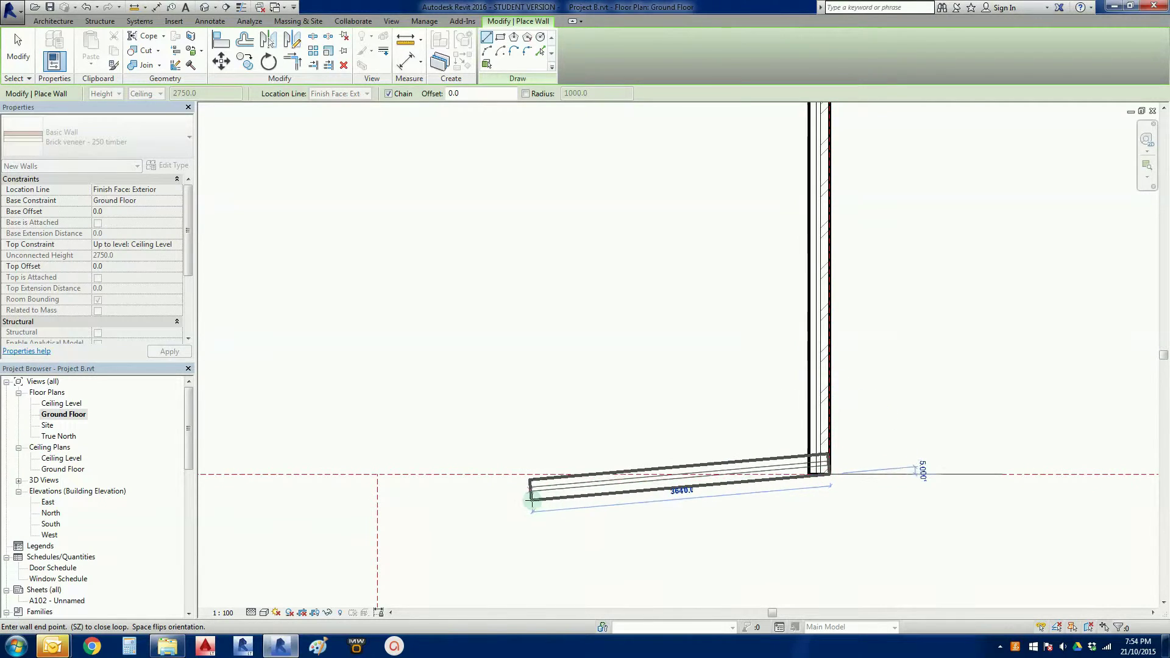
{"action": "middle_click_drag", "start_coordinate": [534, 495], "coordinate": [686, 448]}
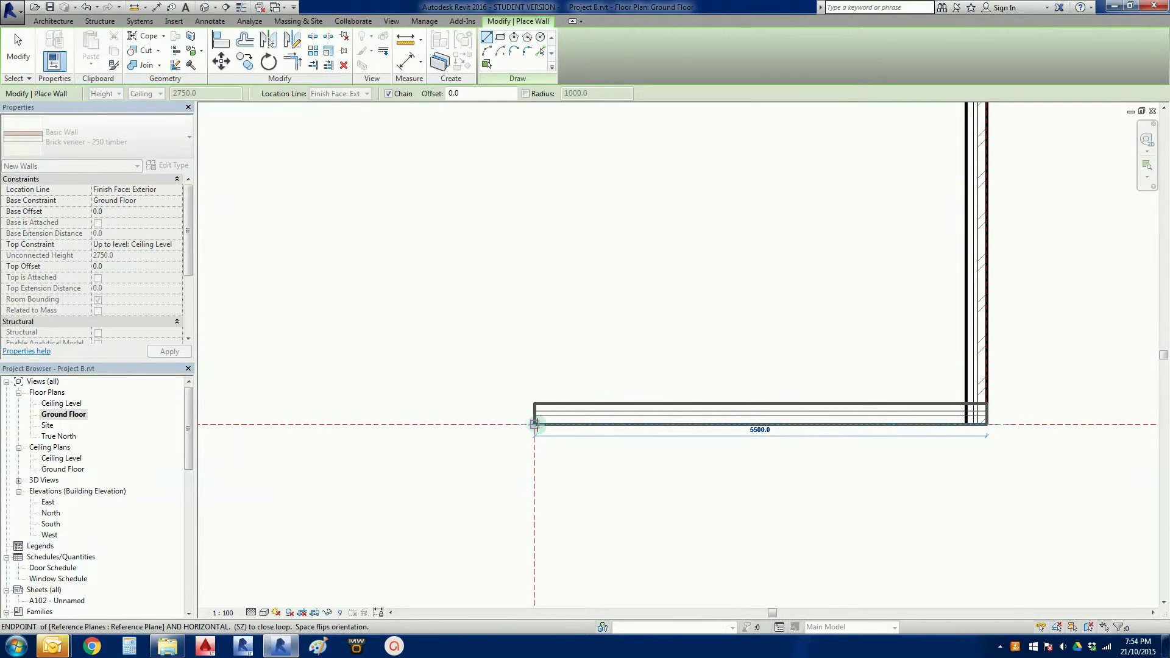
{"action": "left_click", "coordinate": [534, 425]}
{"action": "scroll", "coordinate": [534, 425], "scroll_direction": "up", "scroll_amount": 1}
{"action": "scroll", "coordinate": [543, 439], "scroll_direction": "down", "scroll_amount": 3}
Continue walls 6500 down, across the bottom and up the left side to the top-left corner
{"action": "middle_click_drag", "start_coordinate": [597, 603], "coordinate": [579, 396]}
{"action": "scroll", "coordinate": [571, 485], "scroll_direction": "up", "scroll_amount": 2}
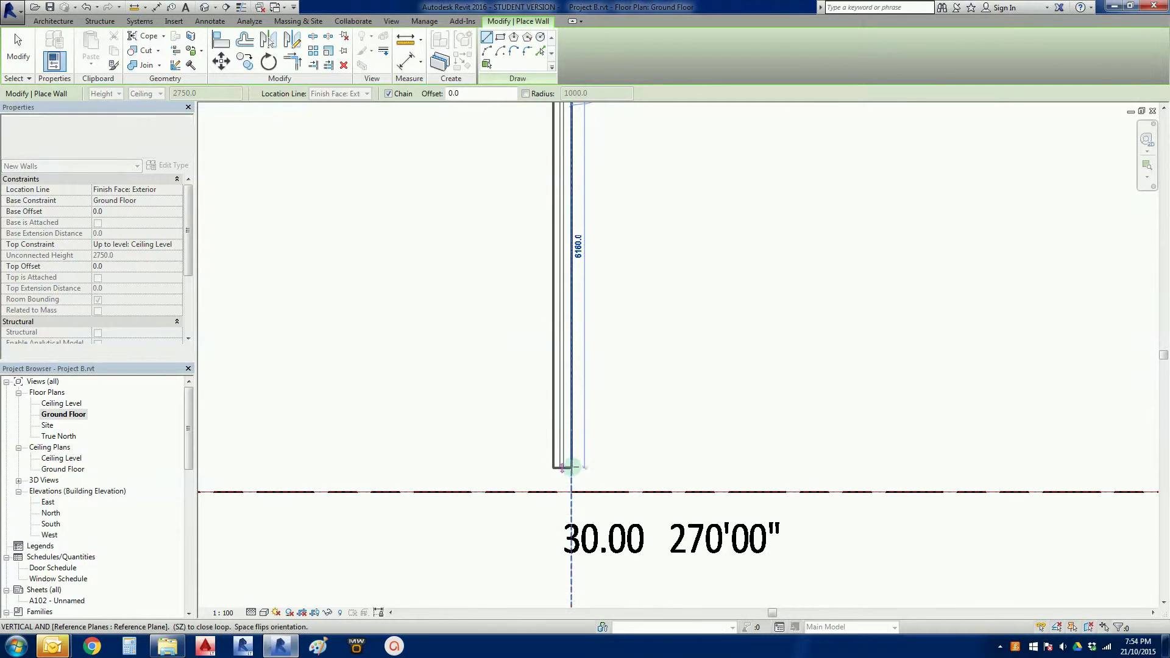
{"action": "left_click", "coordinate": [571, 490]}
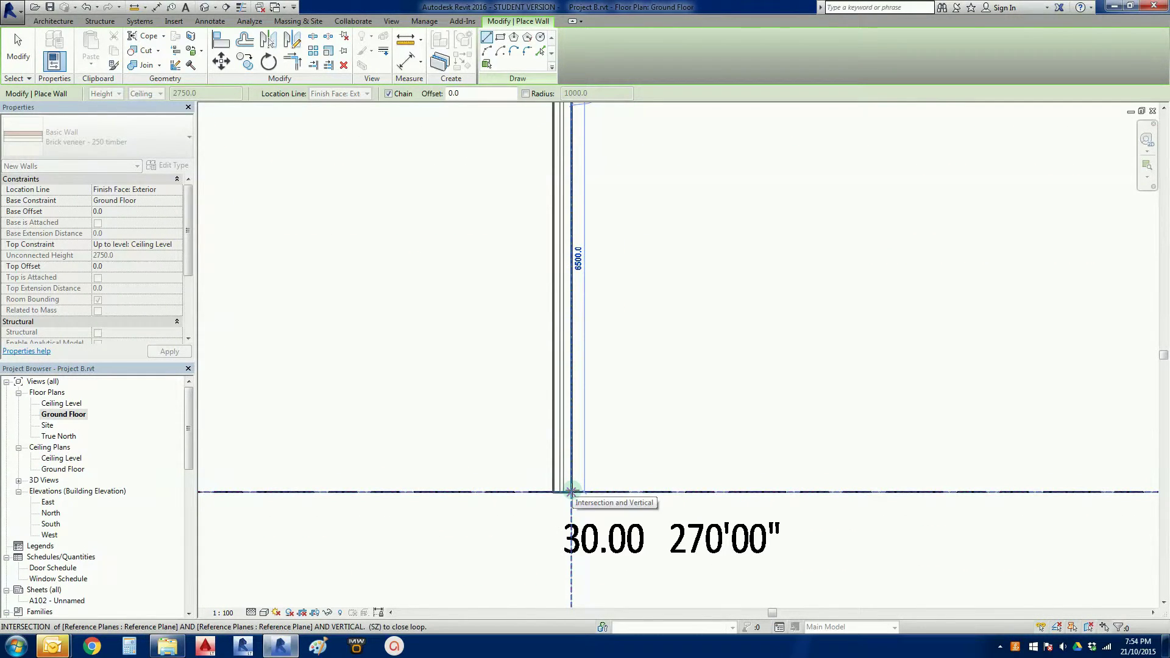
{"action": "middle_click_drag", "start_coordinate": [492, 452], "coordinate": [841, 438]}
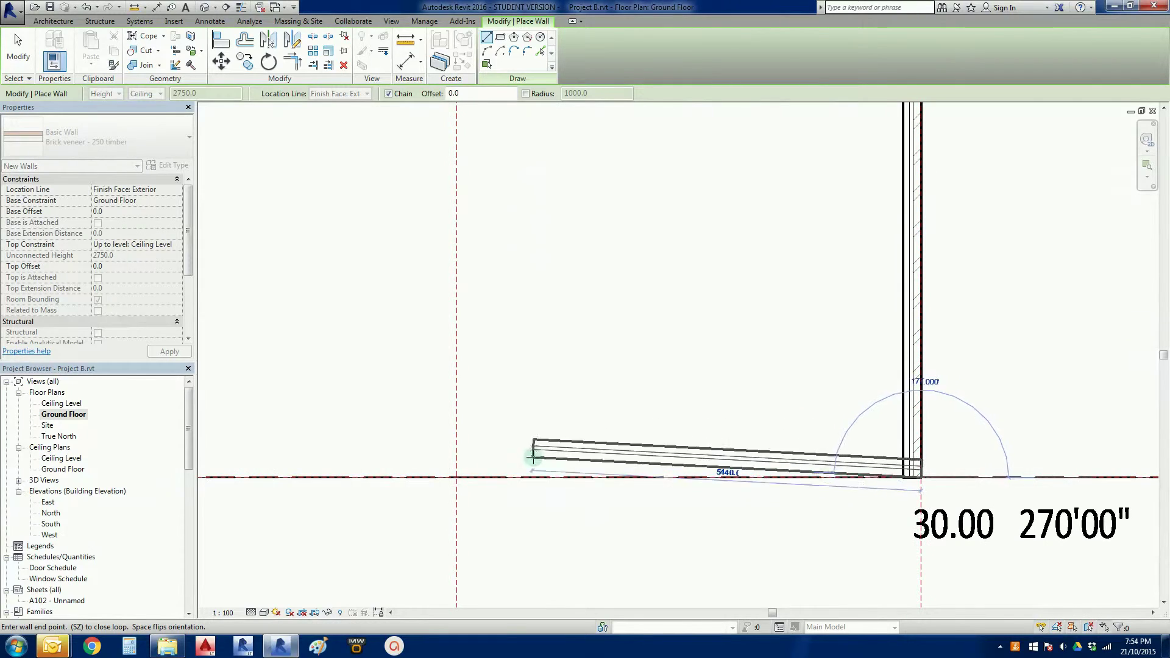
{"action": "left_click", "coordinate": [458, 476]}
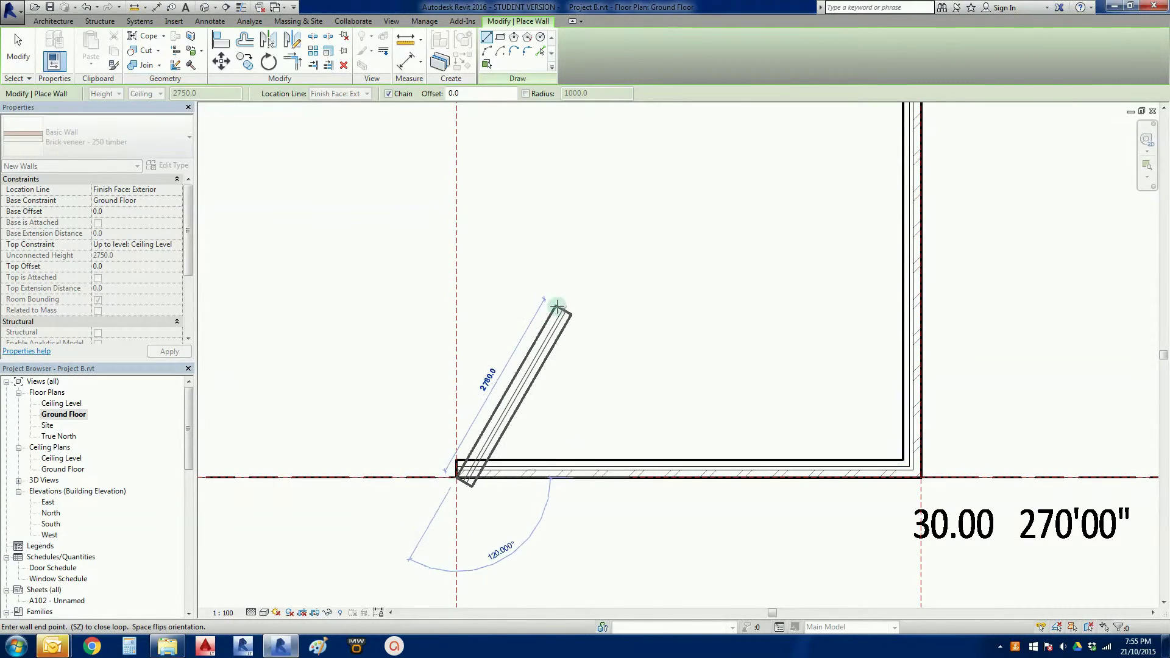
{"action": "middle_click_drag", "start_coordinate": [566, 299], "coordinate": [602, 517]}
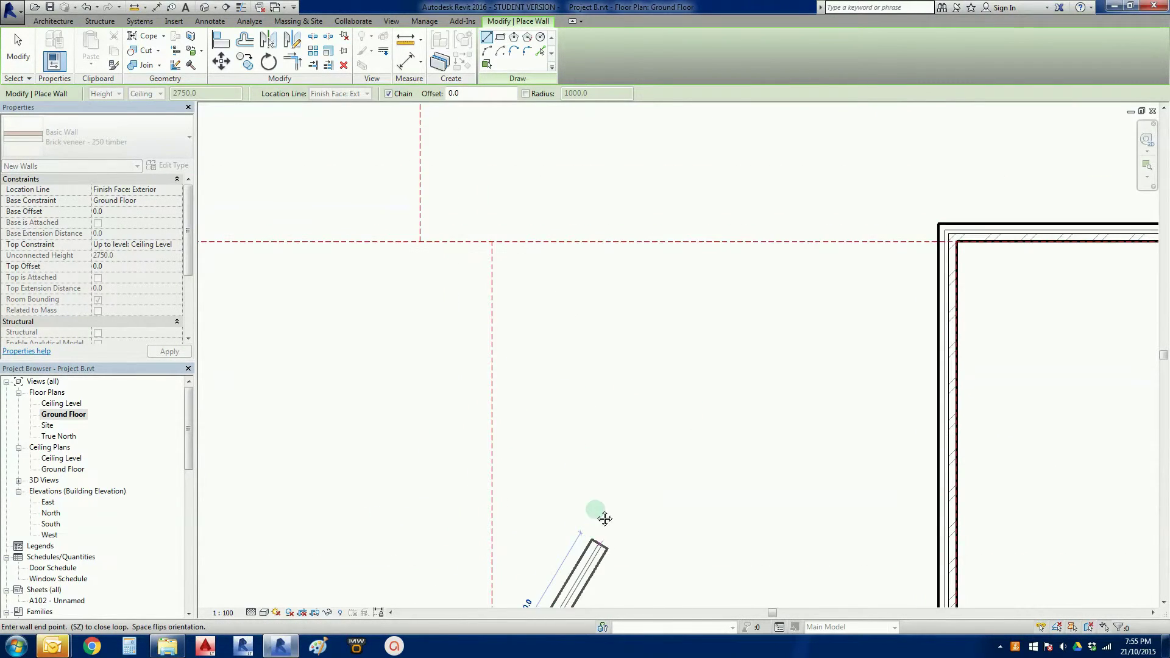
{"action": "left_click", "coordinate": [492, 241]}
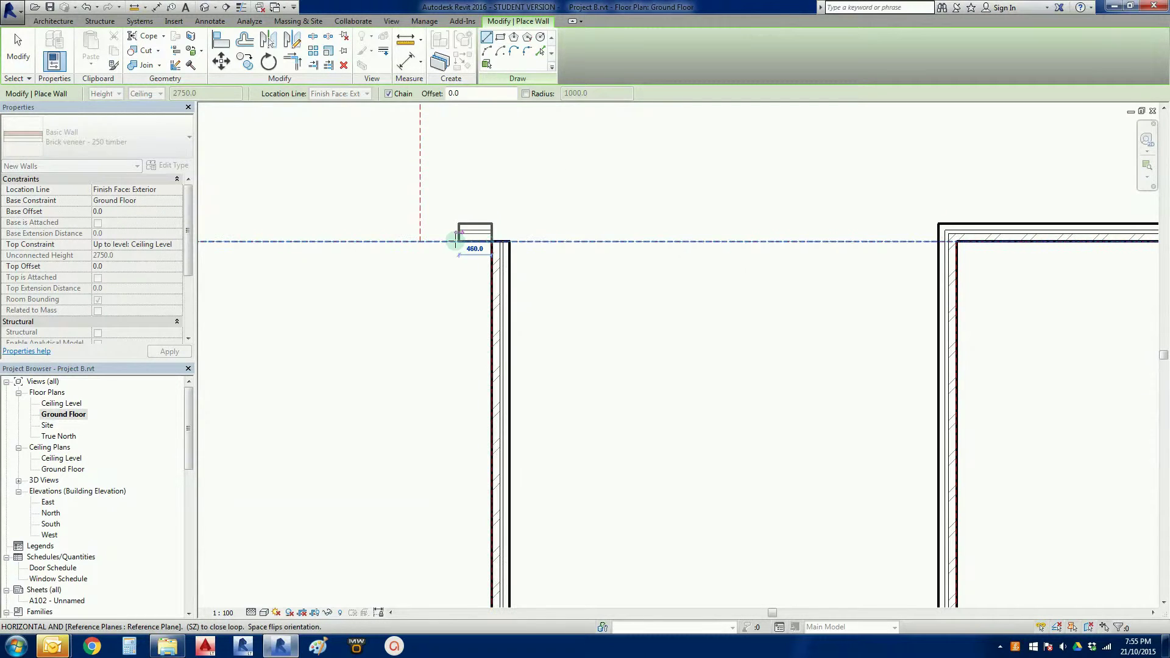
{"action": "left_click", "coordinate": [420, 242]}
{"action": "scroll", "coordinate": [463, 269], "scroll_direction": "down", "scroll_amount": 2}
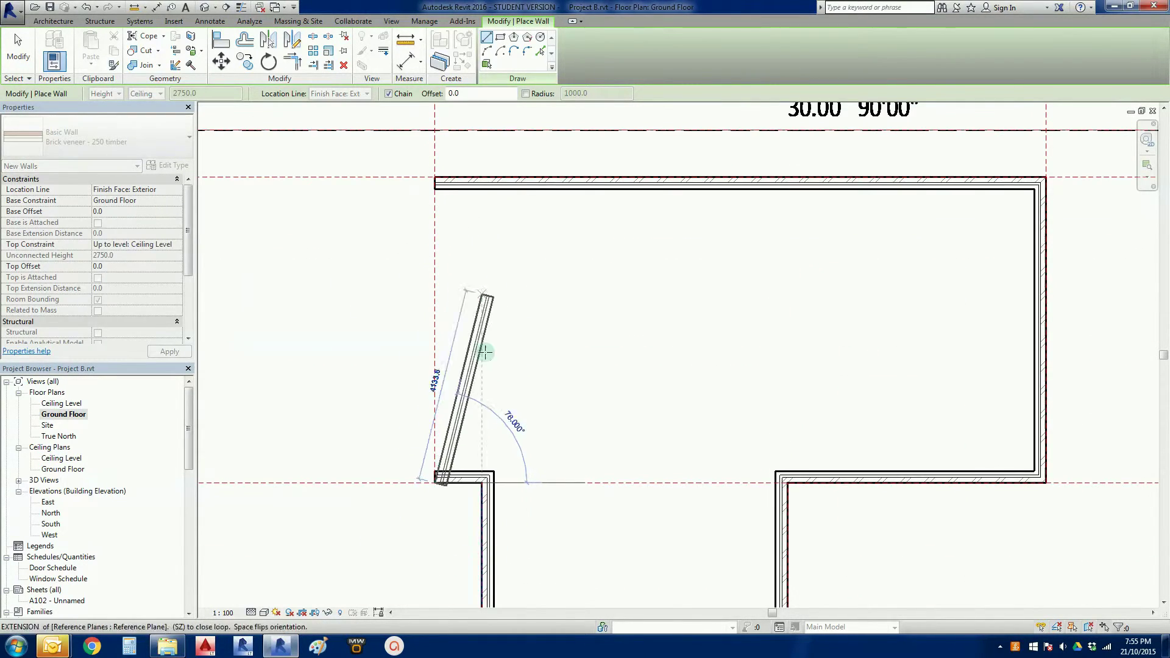
{"action": "left_click", "coordinate": [433, 171]}
{"action": "scroll", "coordinate": [457, 226], "scroll_direction": "up", "scroll_amount": 1}
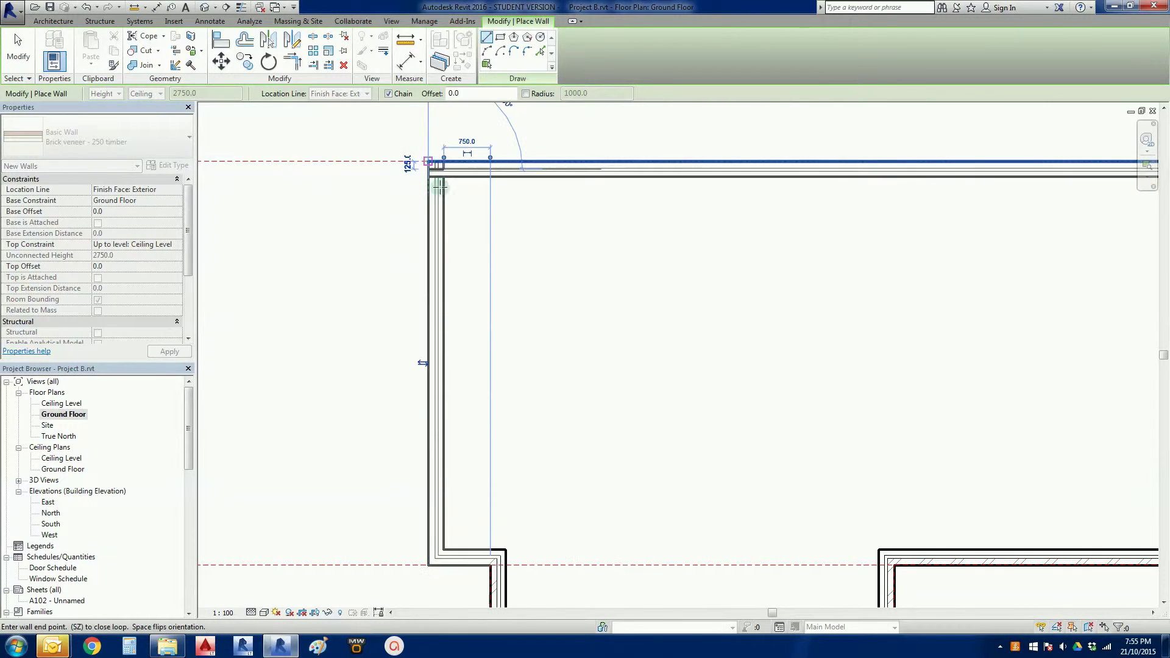
{"action": "key", "text": "Escape"}
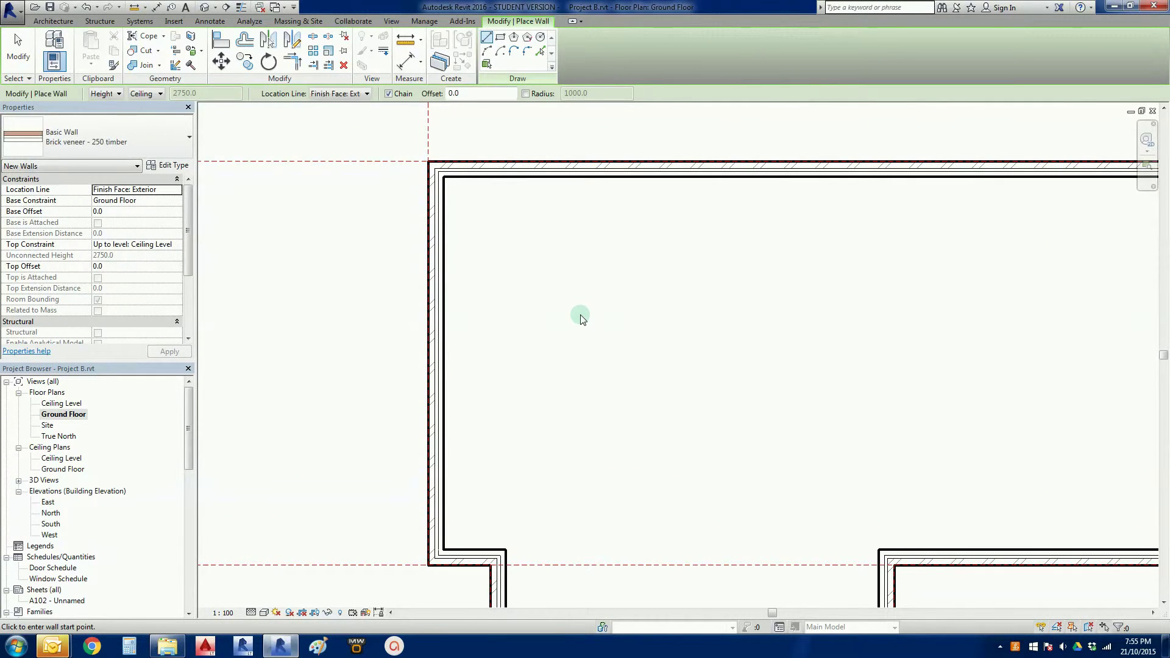
Exit wall drawing, then zoom out and pan until the whole T-shaped outline is centred
{"action": "key", "text": "Escape"}
{"action": "scroll", "coordinate": [581, 318], "scroll_direction": "down", "scroll_amount": 4}
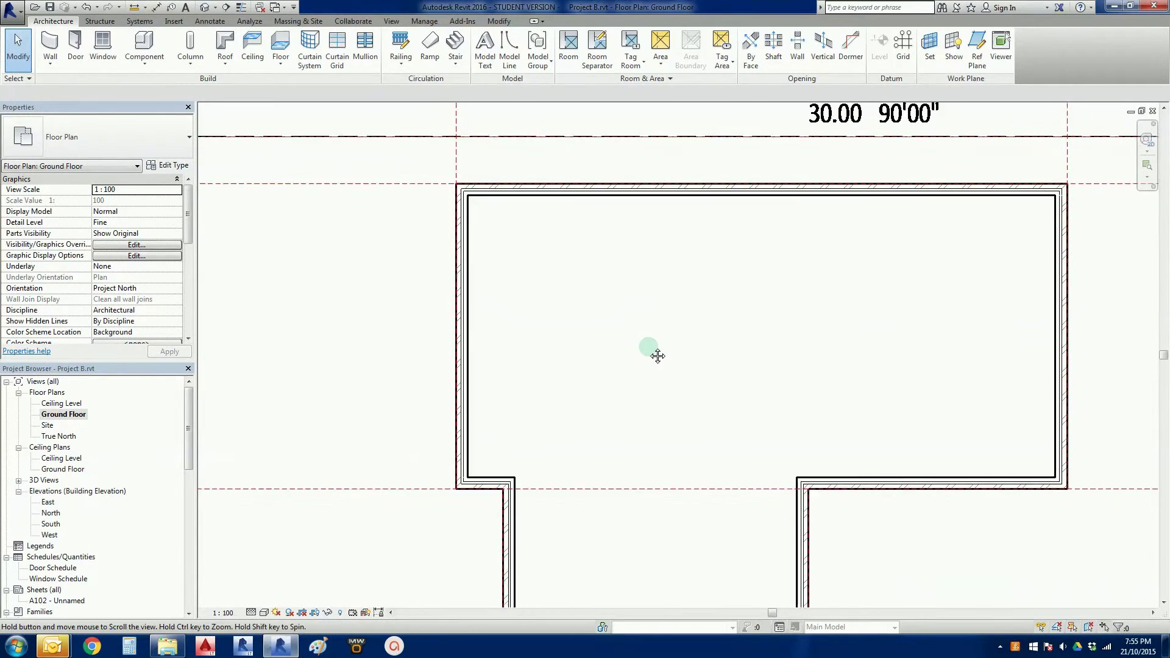
{"action": "middle_click_drag", "start_coordinate": [588, 306], "coordinate": [604, 258]}
{"action": "scroll", "coordinate": [598, 258], "scroll_direction": "down", "scroll_amount": 1}
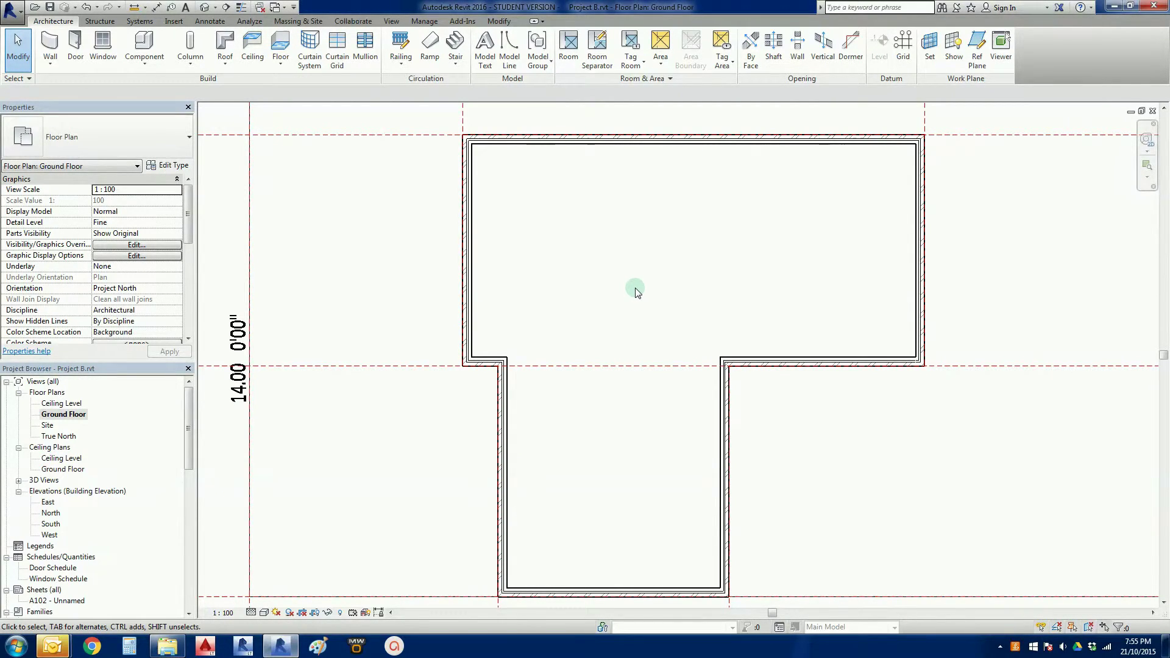
{"action": "middle_click_drag", "start_coordinate": [635, 292], "coordinate": [672, 301]}
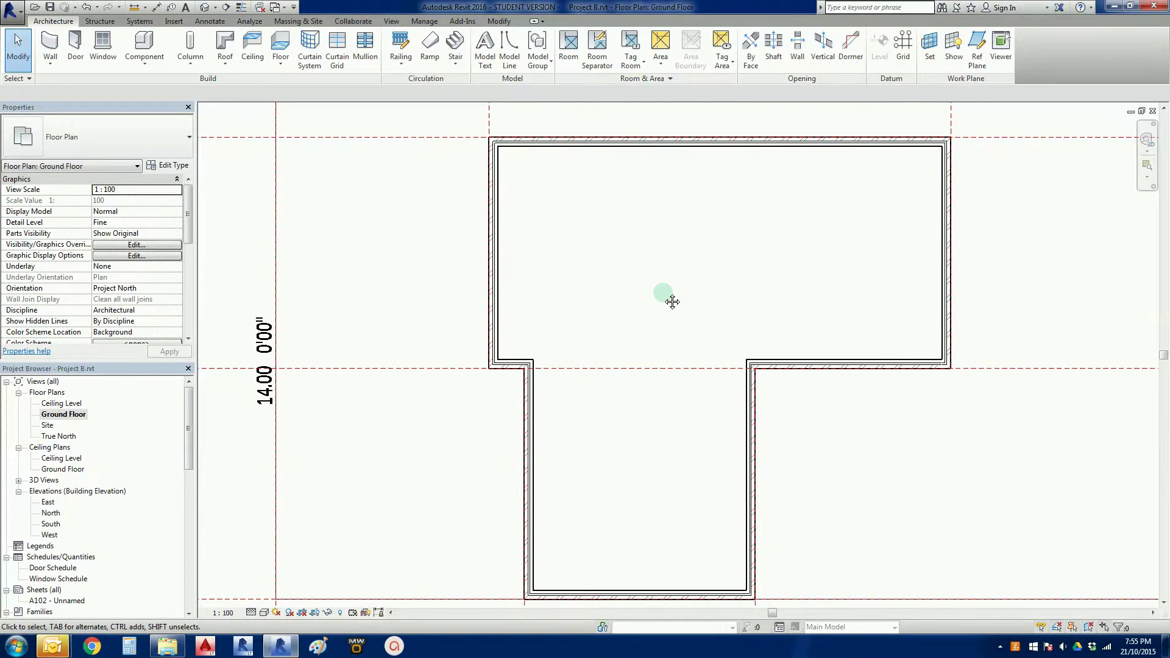
{"action": "middle_click_drag", "start_coordinate": [926, 400], "coordinate": [673, 383]}
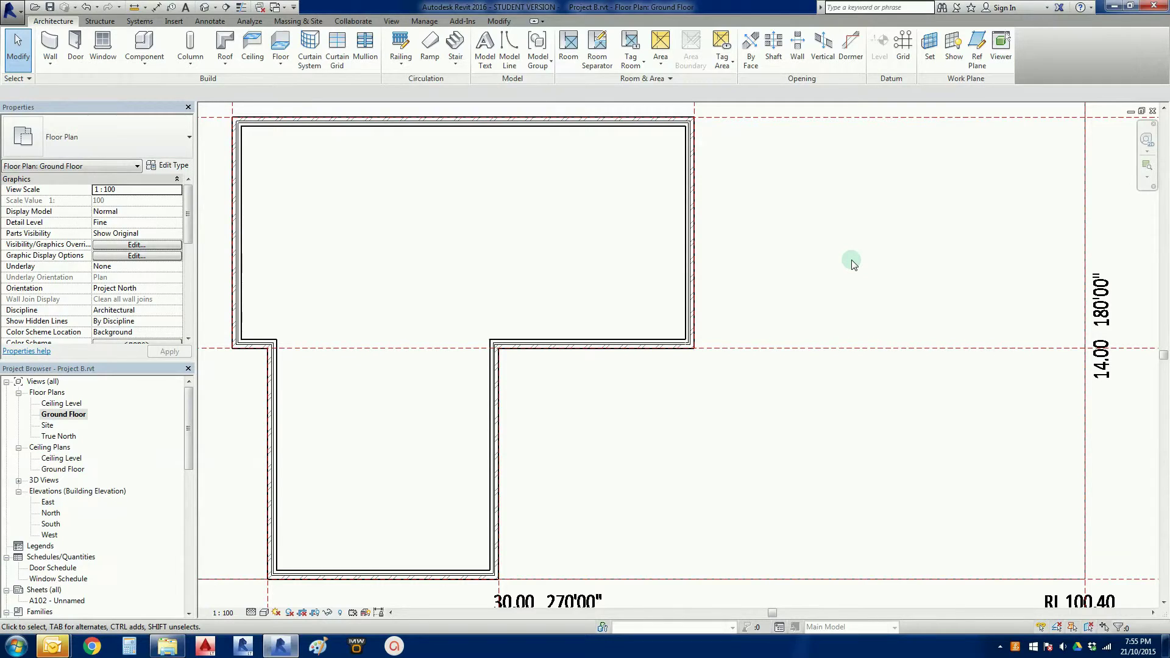
Draw a separate 1600 mm wall on the reference plane to the right of the outline
{"action": "key", "text": "w"}
{"action": "key", "text": "a"}
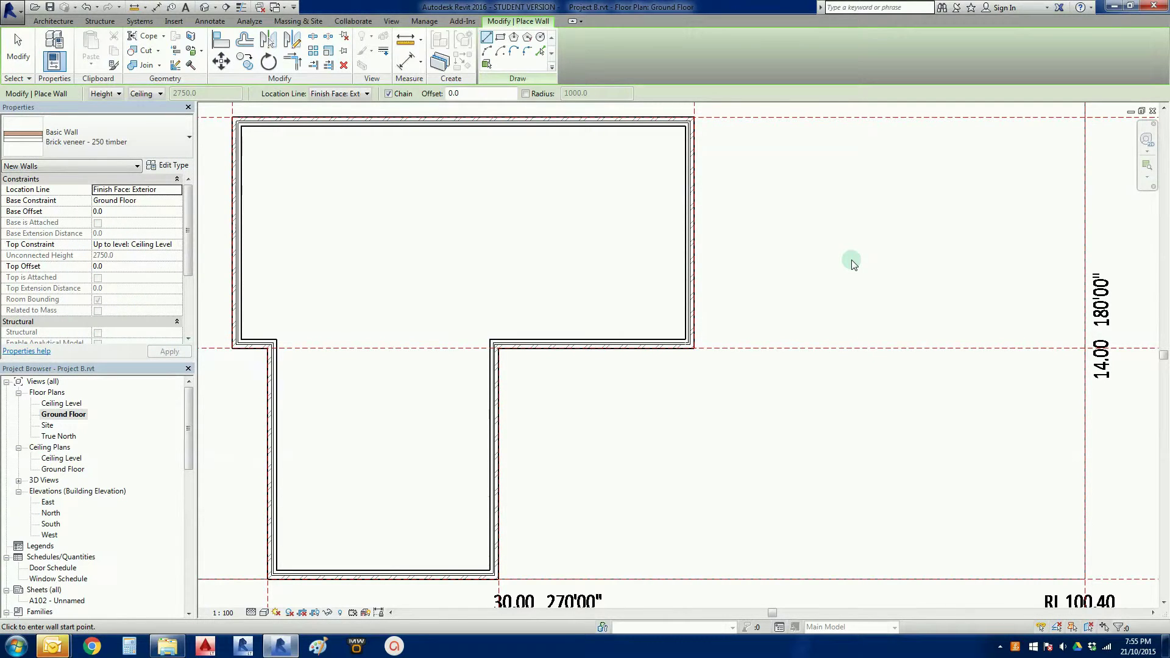
{"action": "scroll", "coordinate": [735, 363], "scroll_direction": "up", "scroll_amount": 2}
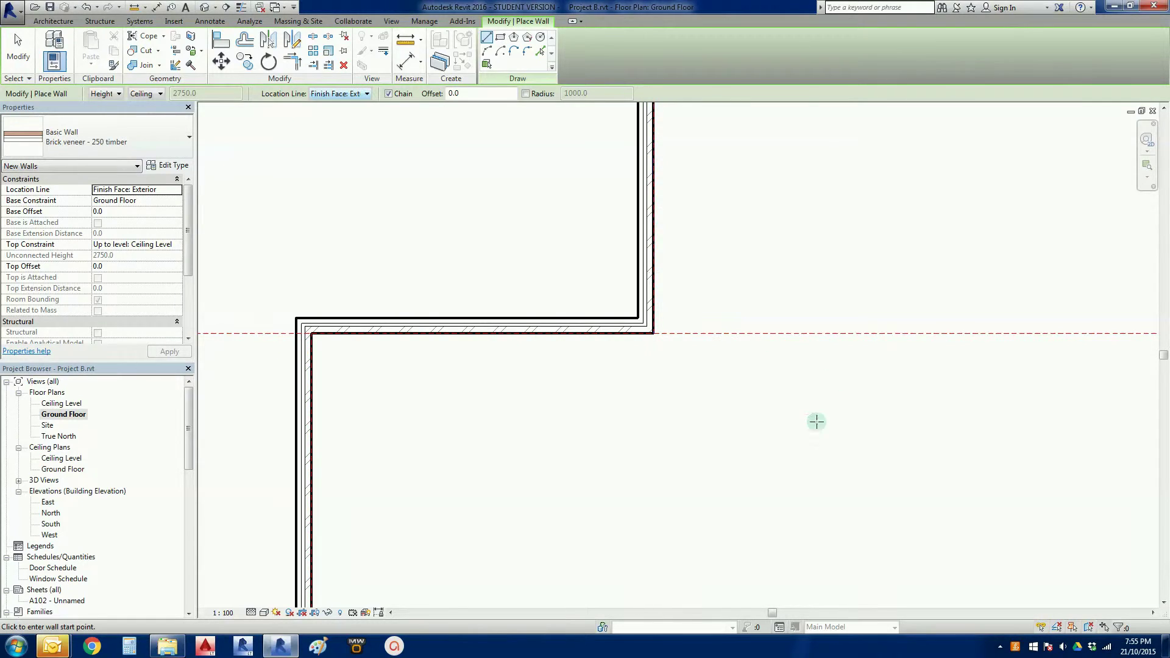
{"action": "left_click", "coordinate": [704, 334]}
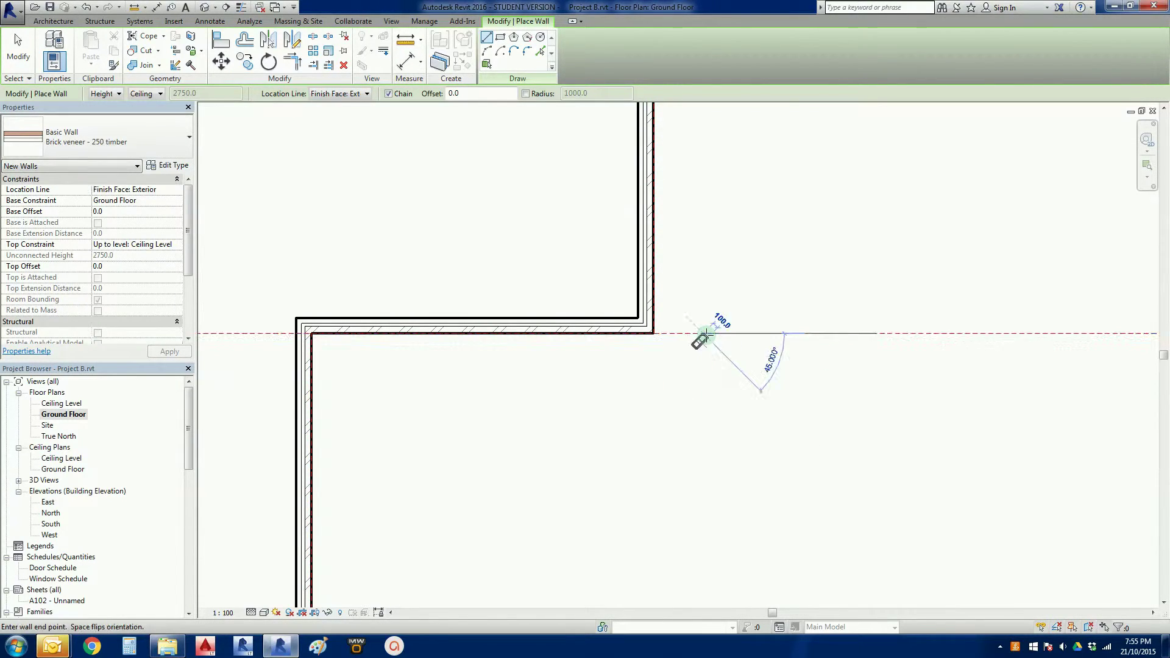
{"action": "left_click", "coordinate": [797, 334]}
{"action": "key", "text": "Escape"}
{"action": "key", "text": "Escape"}
{"action": "scroll", "coordinate": [823, 413], "scroll_direction": "up", "scroll_amount": 2}
{"action": "scroll", "coordinate": [685, 393], "scroll_direction": "up", "scroll_amount": 1}
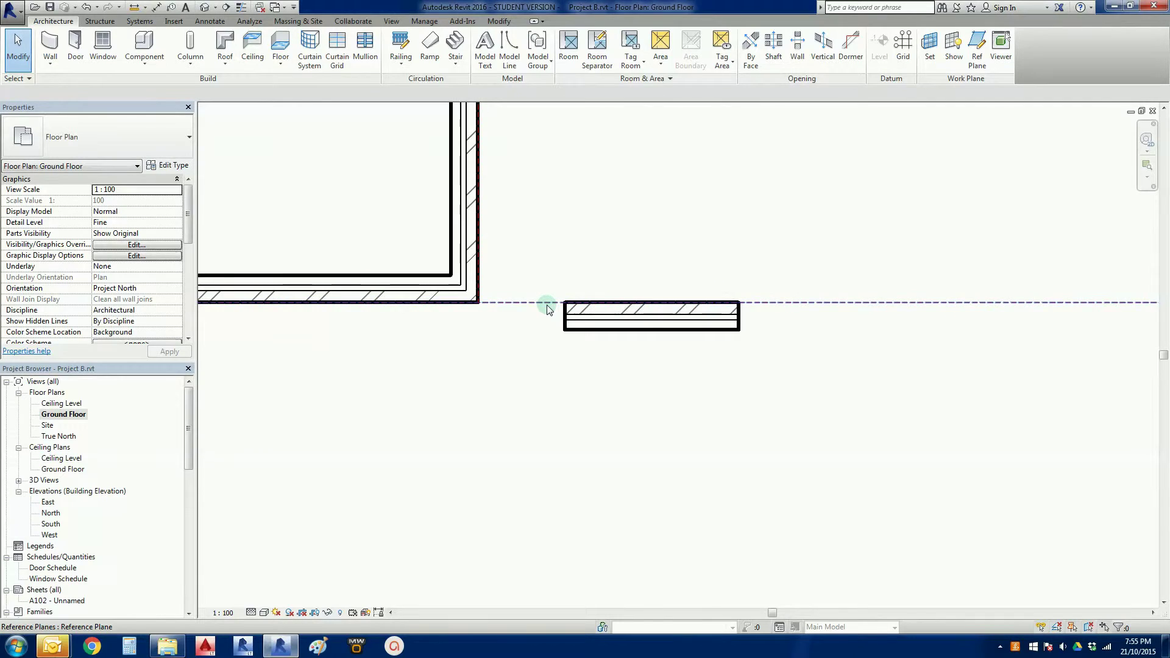
Draw a 1360 mm Wall Centerline-aligned wall right of the first short segment and check it
{"action": "key", "text": "w"}
{"action": "key", "text": "a"}
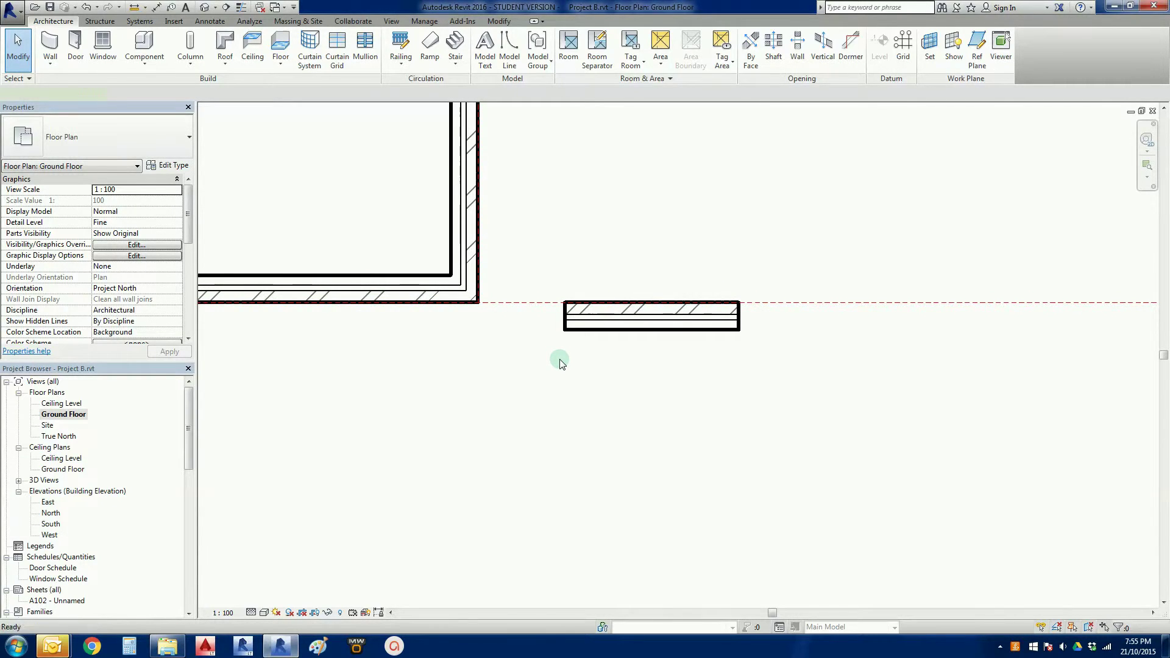
{"action": "left_click", "coordinate": [360, 95]}
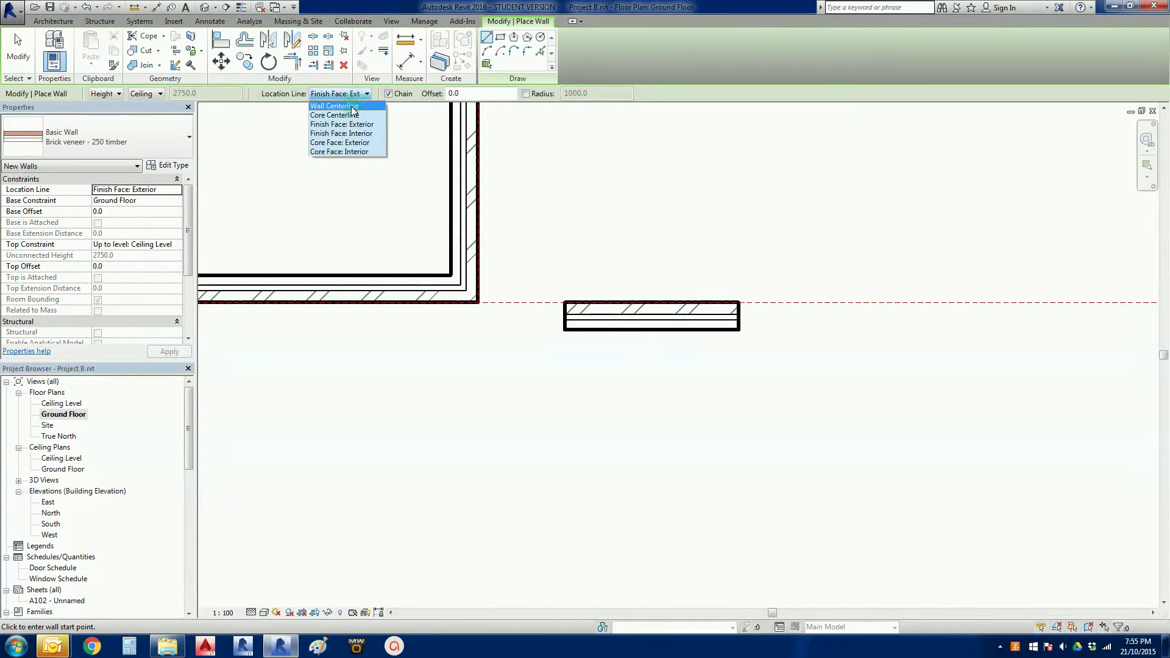
{"action": "left_click", "coordinate": [352, 108]}
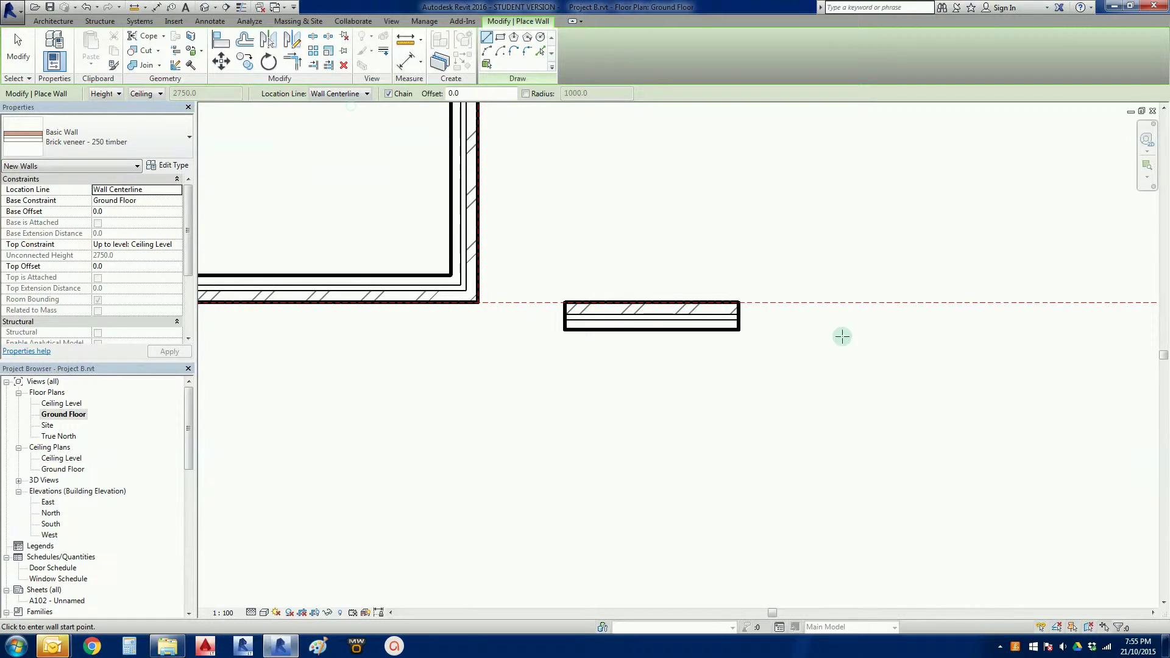
{"action": "left_click", "coordinate": [779, 303]}
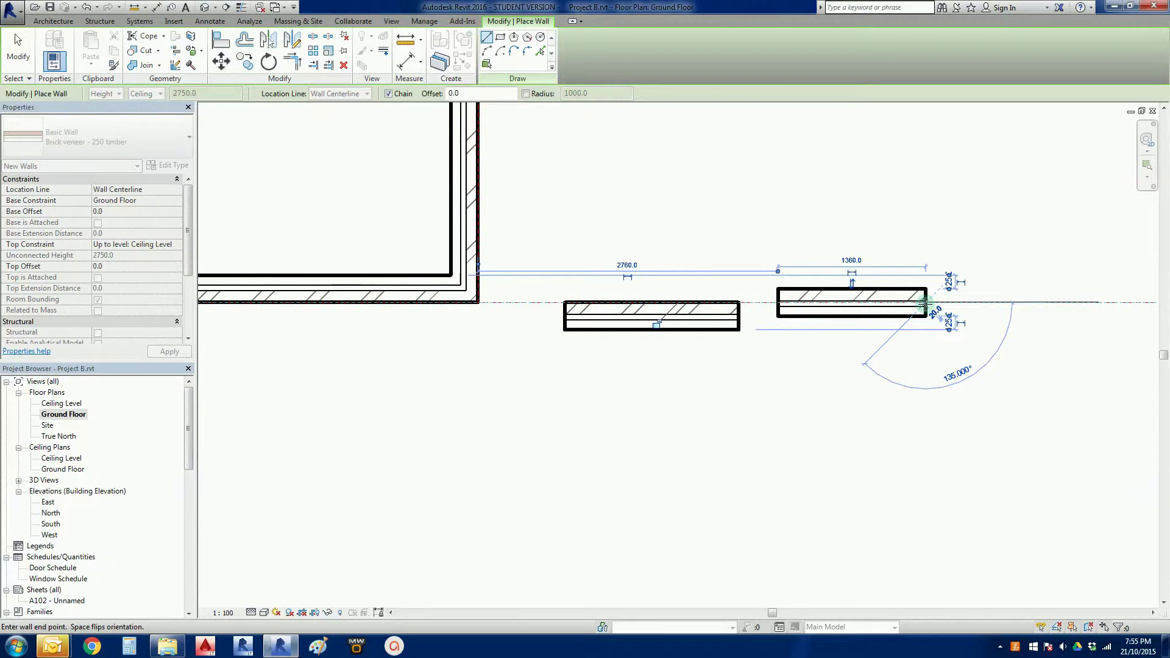
{"action": "left_click", "coordinate": [925, 303]}
{"action": "key", "text": "Escape"}
{"action": "key", "text": "Escape"}
{"action": "scroll", "coordinate": [938, 324], "scroll_direction": "up", "scroll_amount": 2}
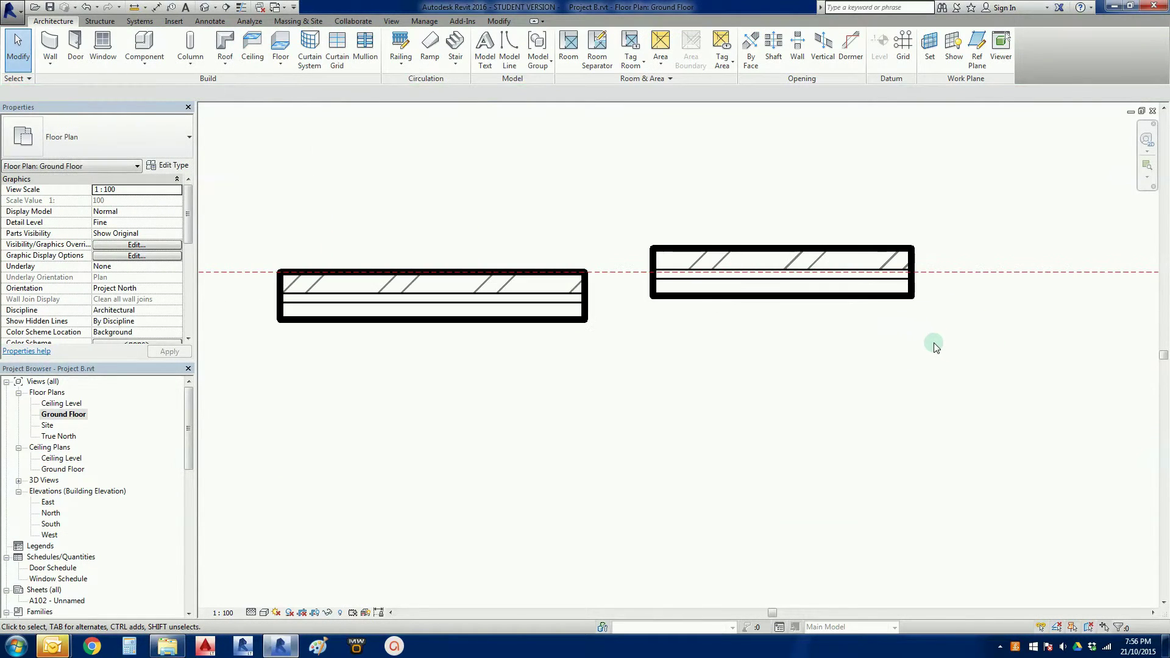
{"action": "left_click", "coordinate": [882, 298]}
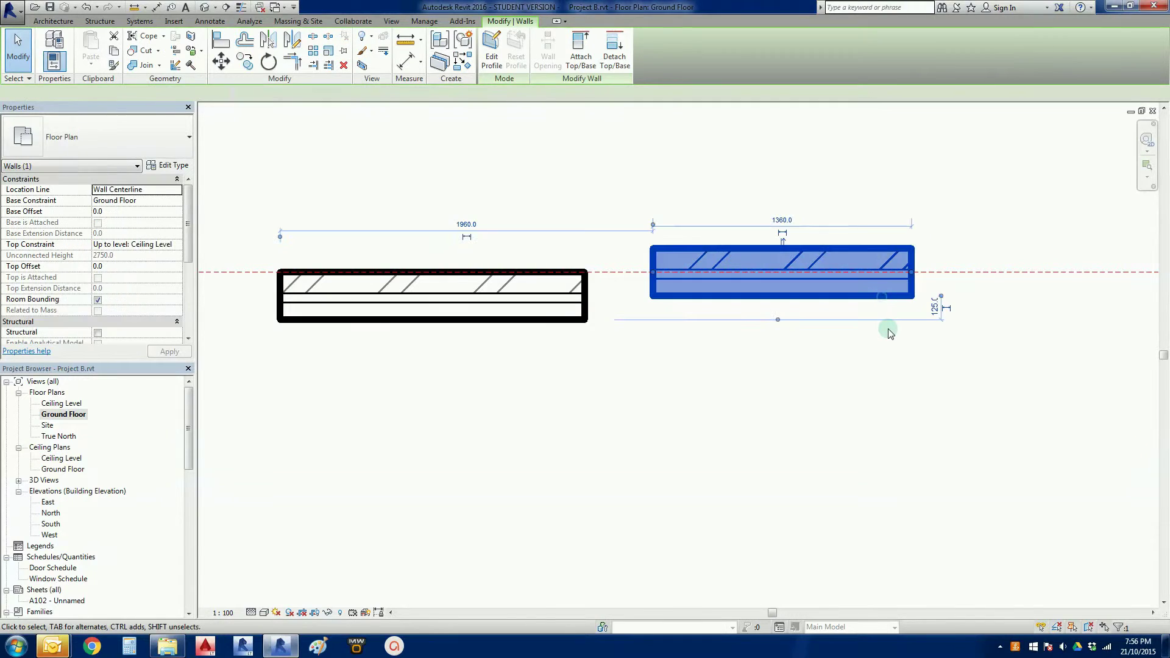
{"action": "left_click", "coordinate": [888, 333]}
{"action": "scroll", "coordinate": [803, 382], "scroll_direction": "down", "scroll_amount": 2}
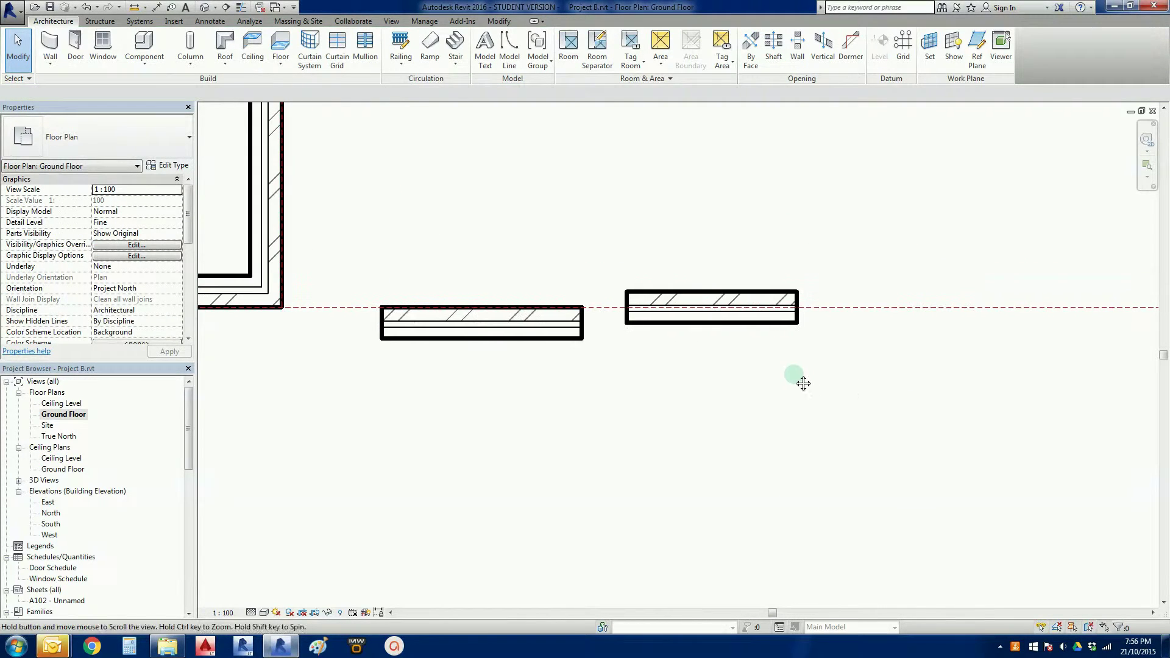
{"action": "scroll", "coordinate": [674, 334], "scroll_direction": "up", "scroll_amount": 1}
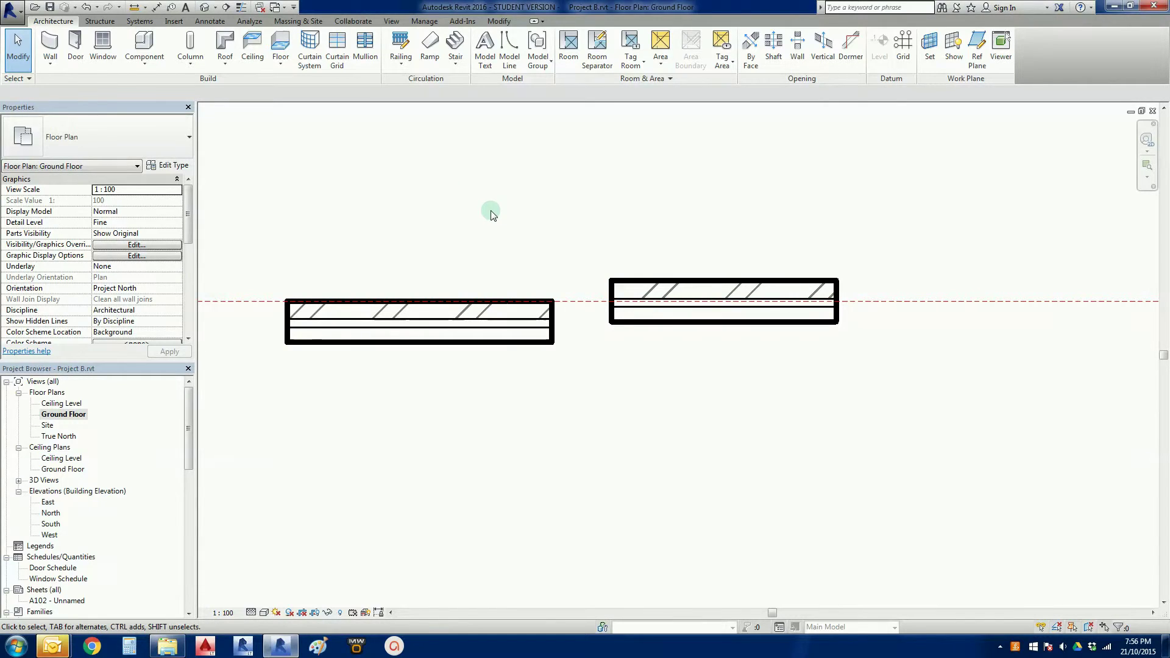
Draw a 1280-long brick veneer wall on the reference plane using Core Centerline alignment
{"action": "key", "text": "w"}
{"action": "key", "text": "a"}
{"action": "left_click", "coordinate": [368, 94]}
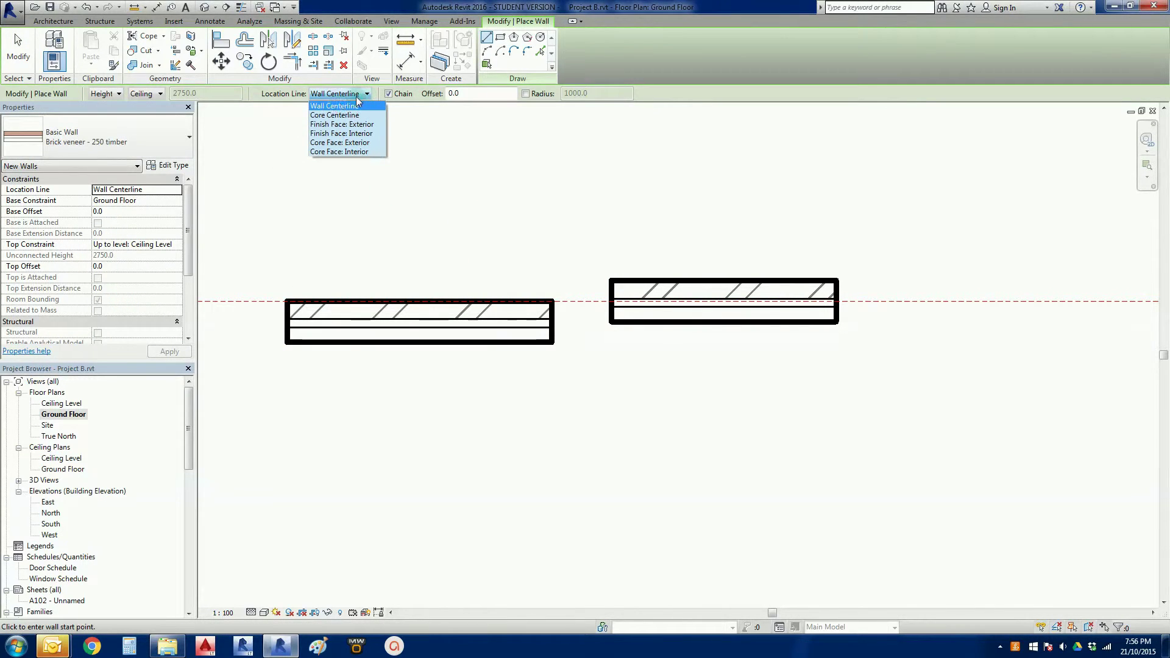
{"action": "left_click", "coordinate": [336, 116]}
{"action": "middle_click_drag", "start_coordinate": [996, 408], "coordinate": [705, 394]}
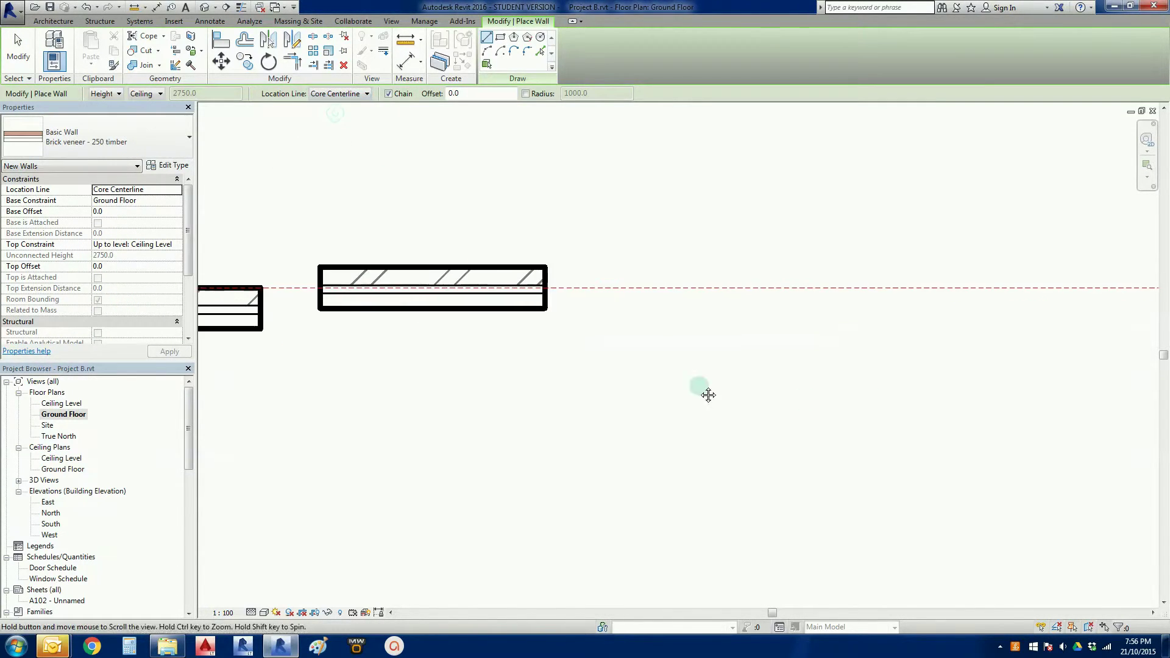
{"action": "left_click", "coordinate": [612, 286]}
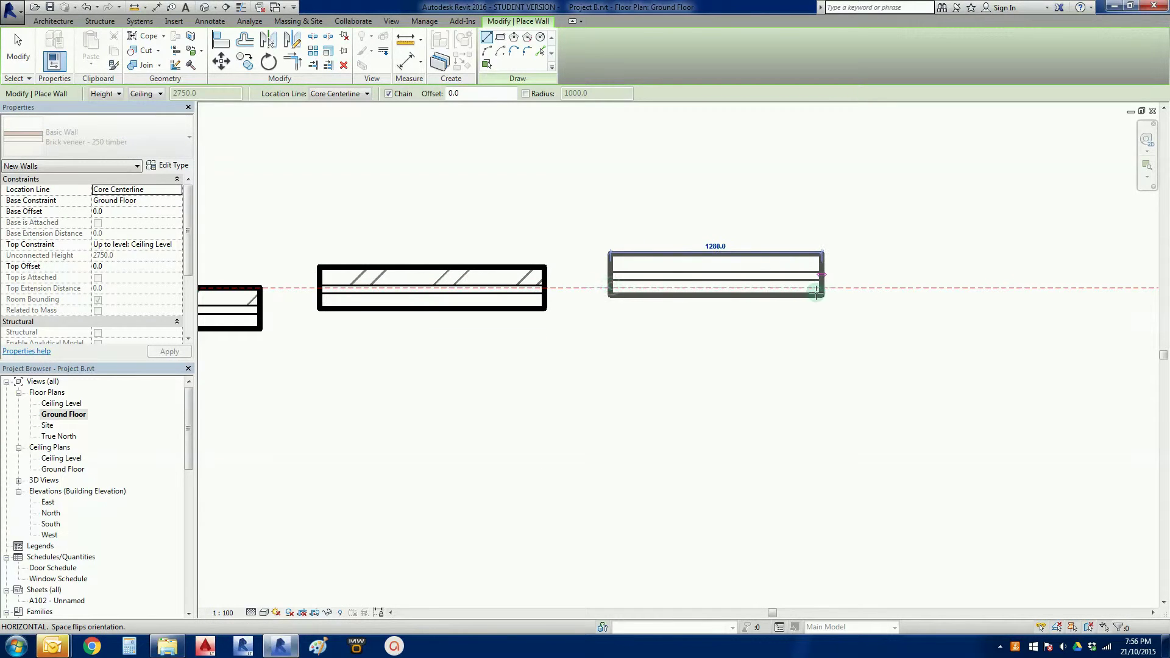
{"action": "left_click", "coordinate": [838, 291]}
{"action": "key", "text": "Escape"}
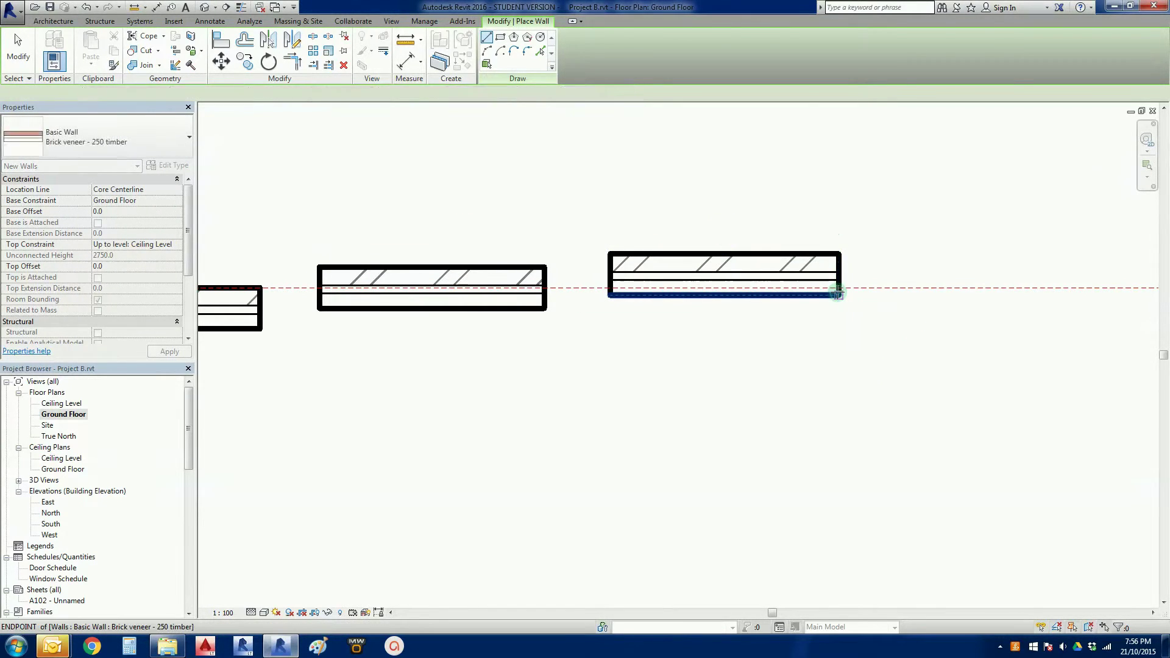
{"action": "key", "text": "Escape"}
{"action": "scroll", "coordinate": [617, 373], "scroll_direction": "up", "scroll_amount": 3}
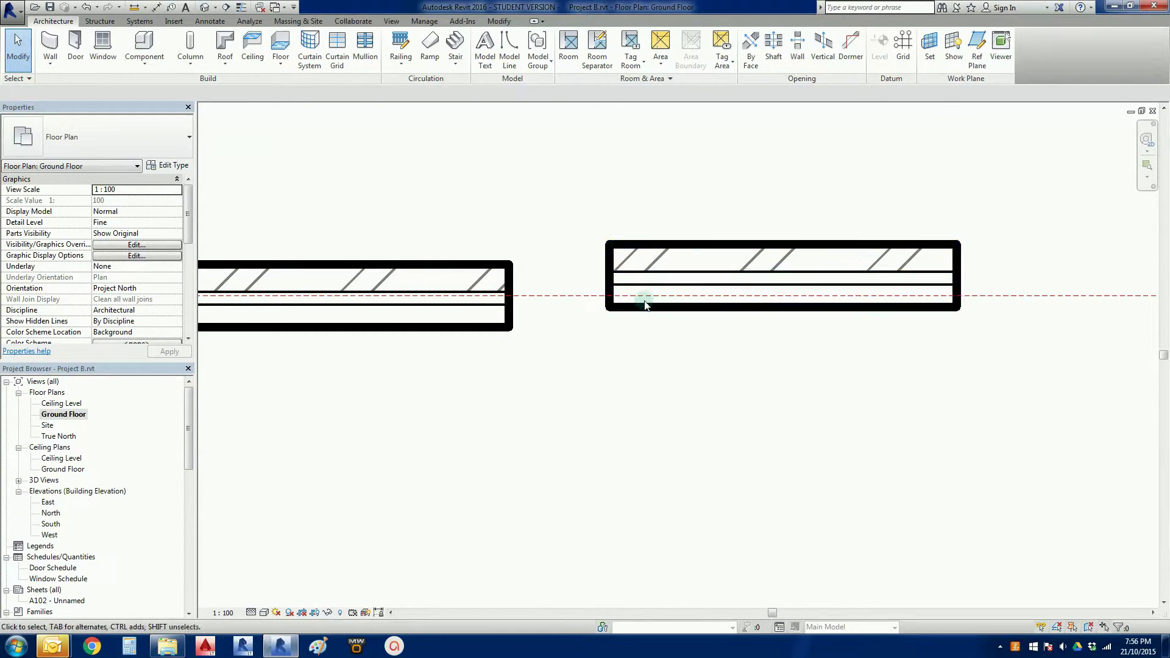
Start a new wall with its location line set to Finish Face: Interior
{"action": "left_click", "coordinate": [770, 299]}
{"action": "left_click", "coordinate": [384, 256]}
{"action": "key", "text": "w"}
{"action": "key", "text": "a"}
{"action": "left_click", "coordinate": [356, 94]}
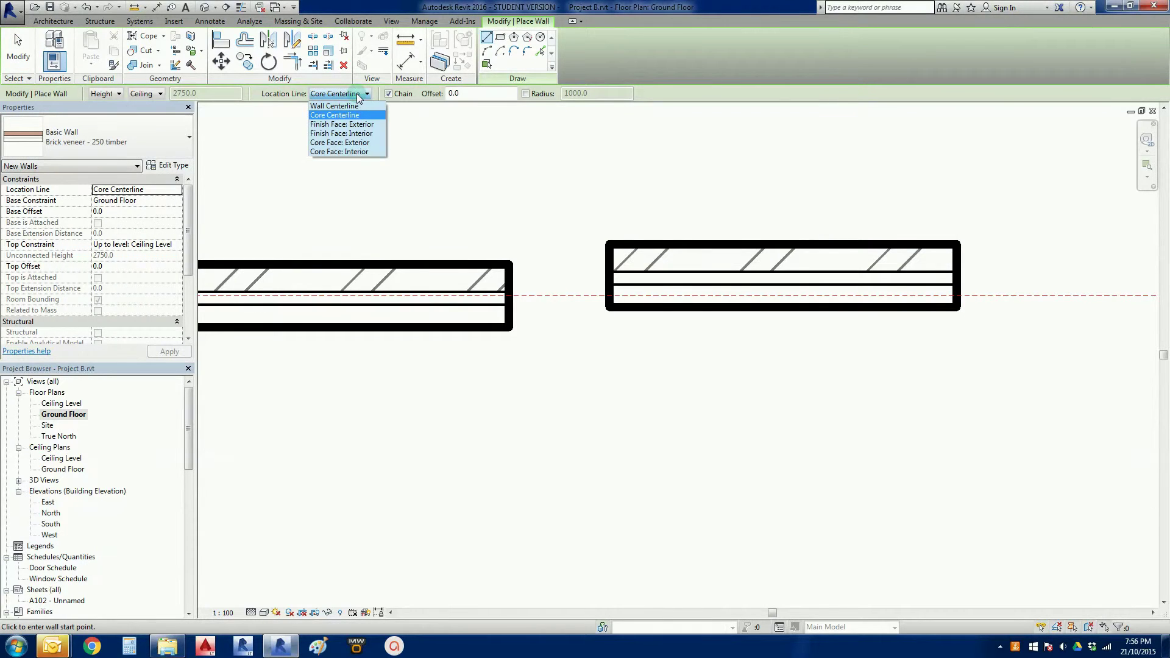
{"action": "left_click", "coordinate": [345, 135]}
Draw a 1260-long wall along the reference plane, then exit the Wall tool
{"action": "scroll", "coordinate": [318, 366], "scroll_direction": "down", "scroll_amount": 2}
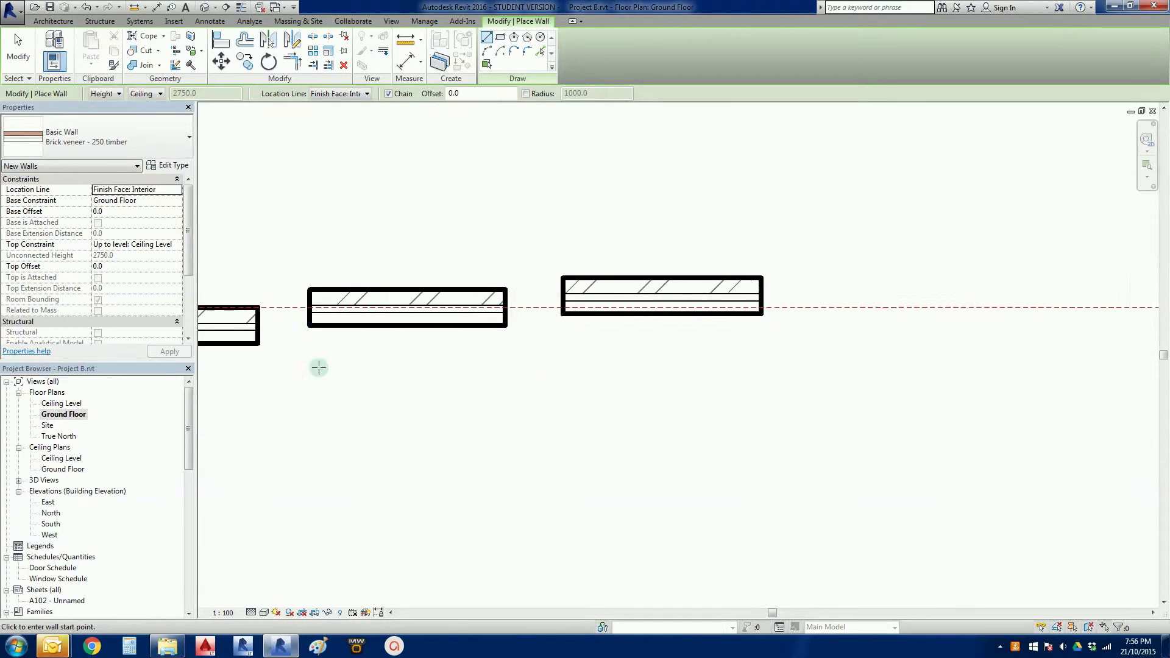
{"action": "middle_click_drag", "start_coordinate": [319, 366], "coordinate": [431, 269]}
{"action": "scroll", "coordinate": [431, 269], "scroll_direction": "down", "scroll_amount": 2}
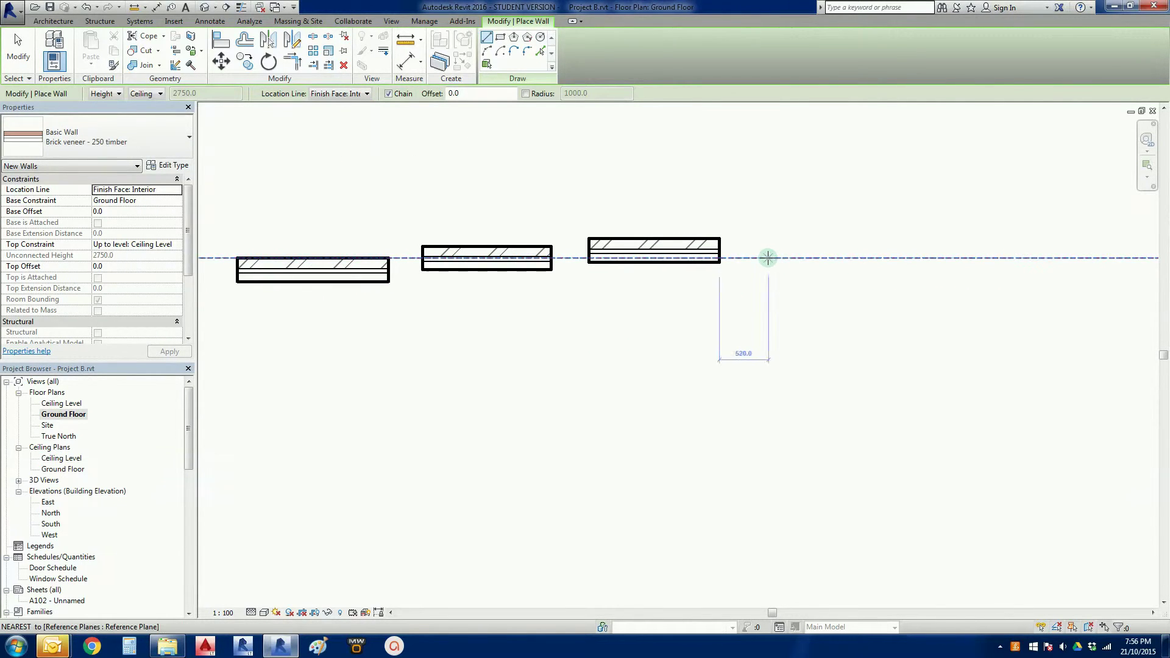
{"action": "left_click", "coordinate": [768, 258]}
{"action": "left_click", "coordinate": [888, 257]}
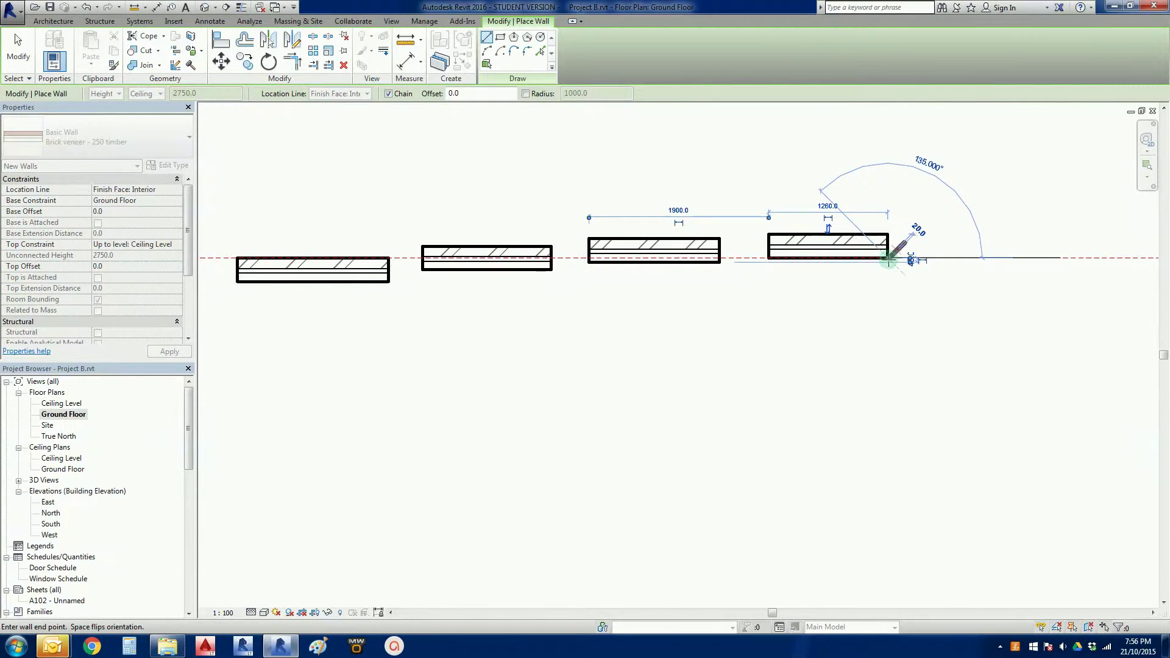
{"action": "key", "text": "Escape"}
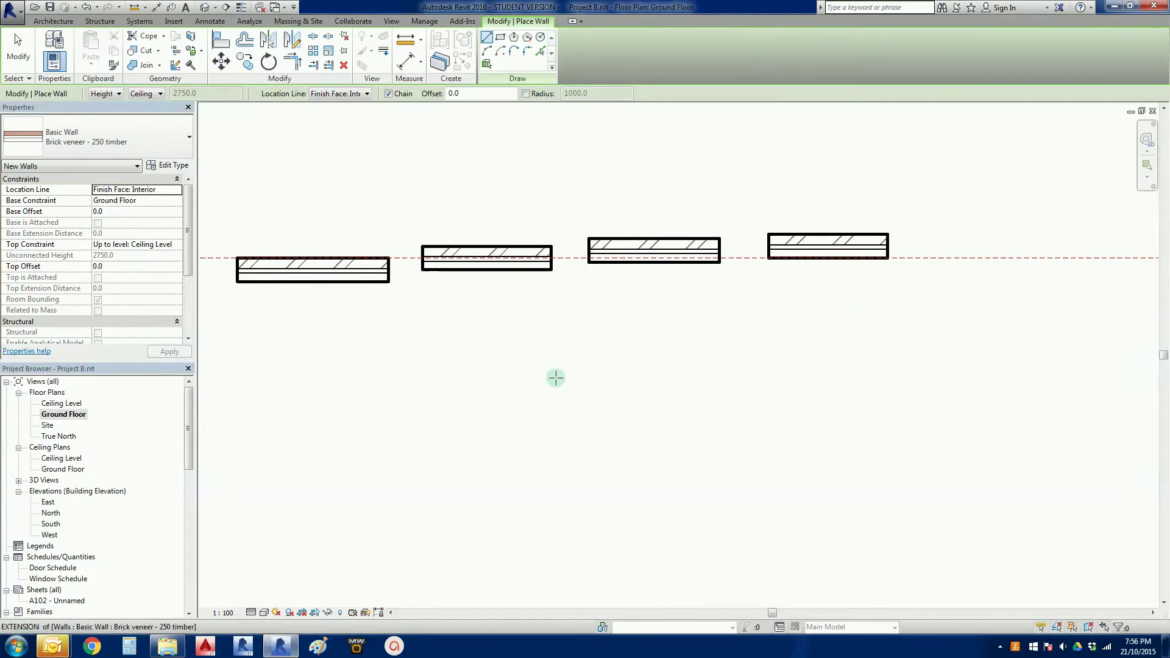
{"action": "key", "text": "Escape"}
Delete the four short test walls and frame the whole T-shaped building
{"action": "scroll", "coordinate": [758, 285], "scroll_direction": "up", "scroll_amount": 1}
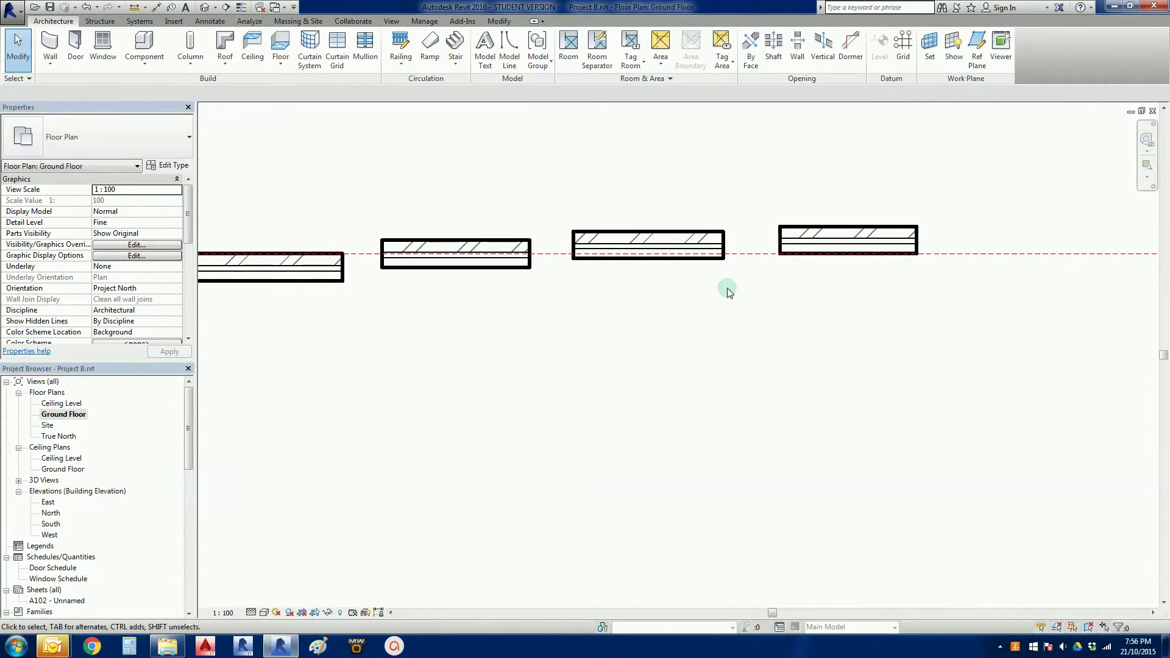
{"action": "scroll", "coordinate": [728, 293], "scroll_direction": "down", "scroll_amount": 1}
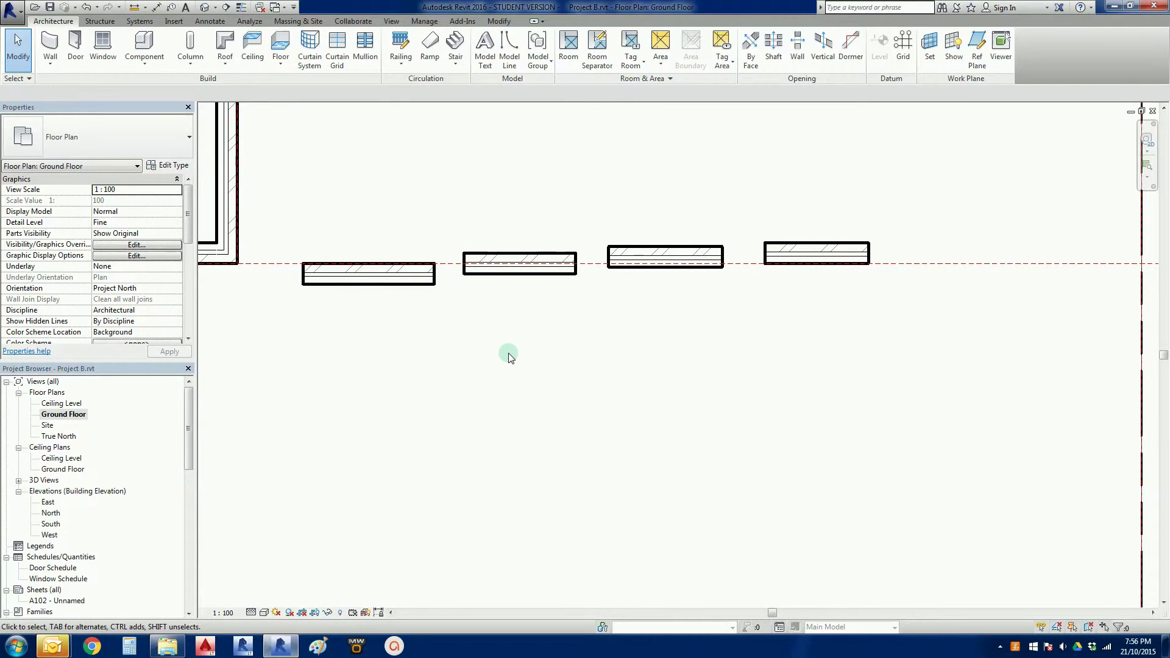
{"action": "left_click_drag", "start_coordinate": [290, 191], "coordinate": [910, 345]}
{"action": "key", "text": "Delete"}
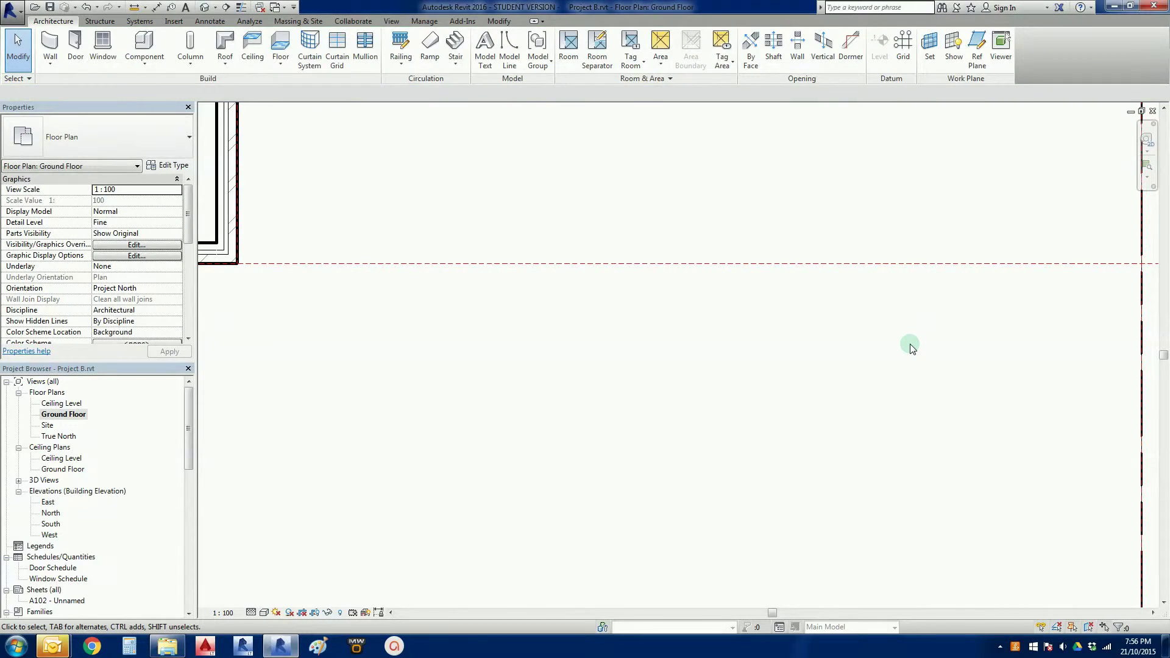
{"action": "scroll", "coordinate": [794, 361], "scroll_direction": "down", "scroll_amount": 5}
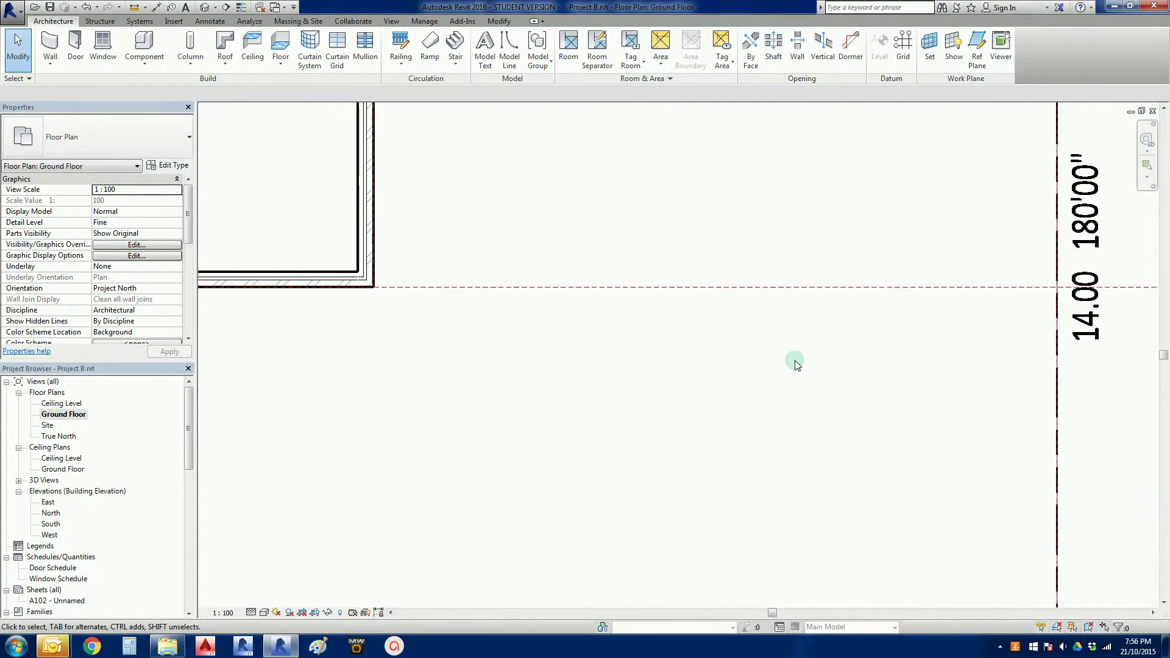
{"action": "middle_click_drag", "start_coordinate": [776, 365], "coordinate": [831, 421]}
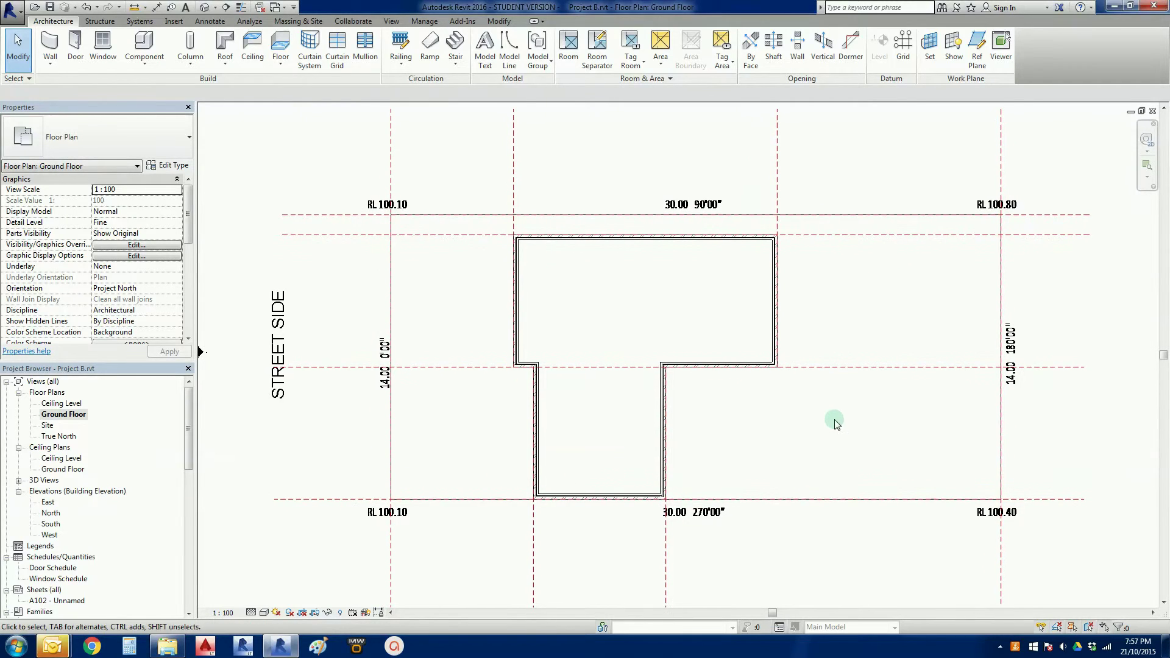
{"action": "left_click", "coordinate": [208, 8]}
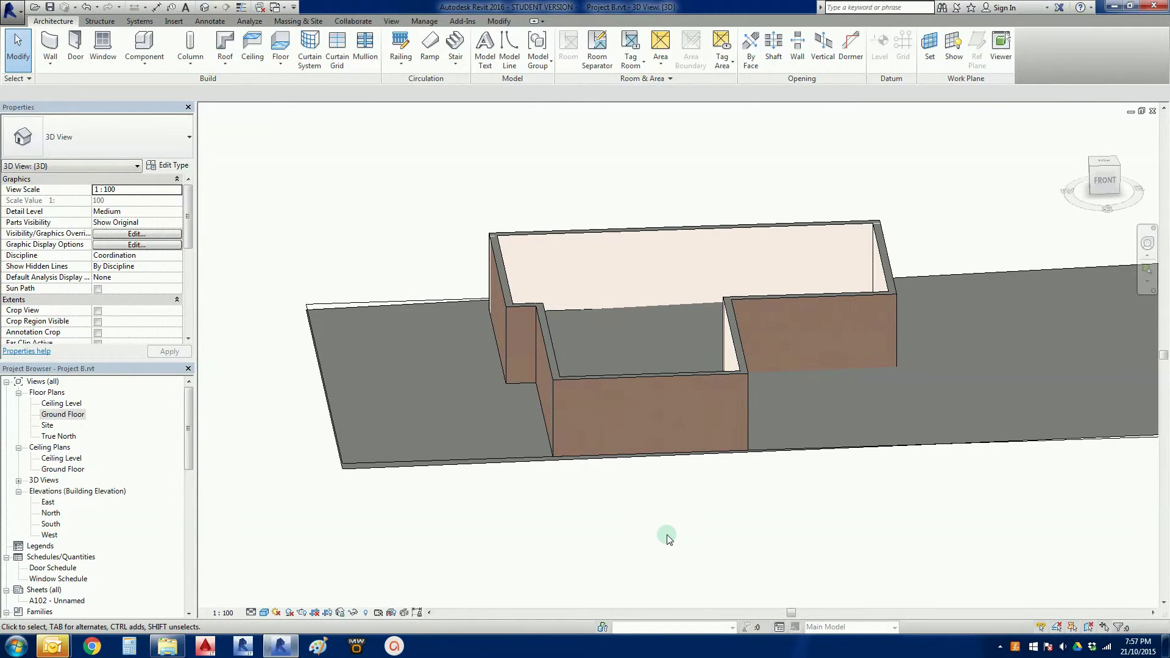
{"action": "middle_click_drag", "start_coordinate": [667, 536], "coordinate": [694, 519], "text": "shift"}
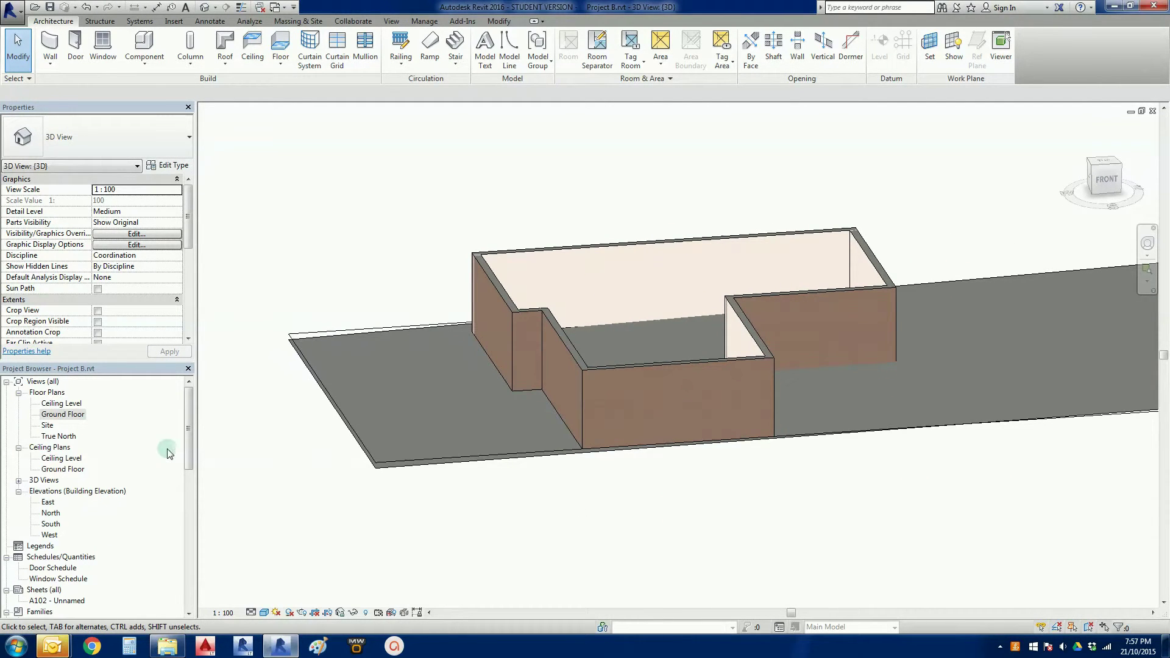
{"action": "double_click", "coordinate": [63, 414]}
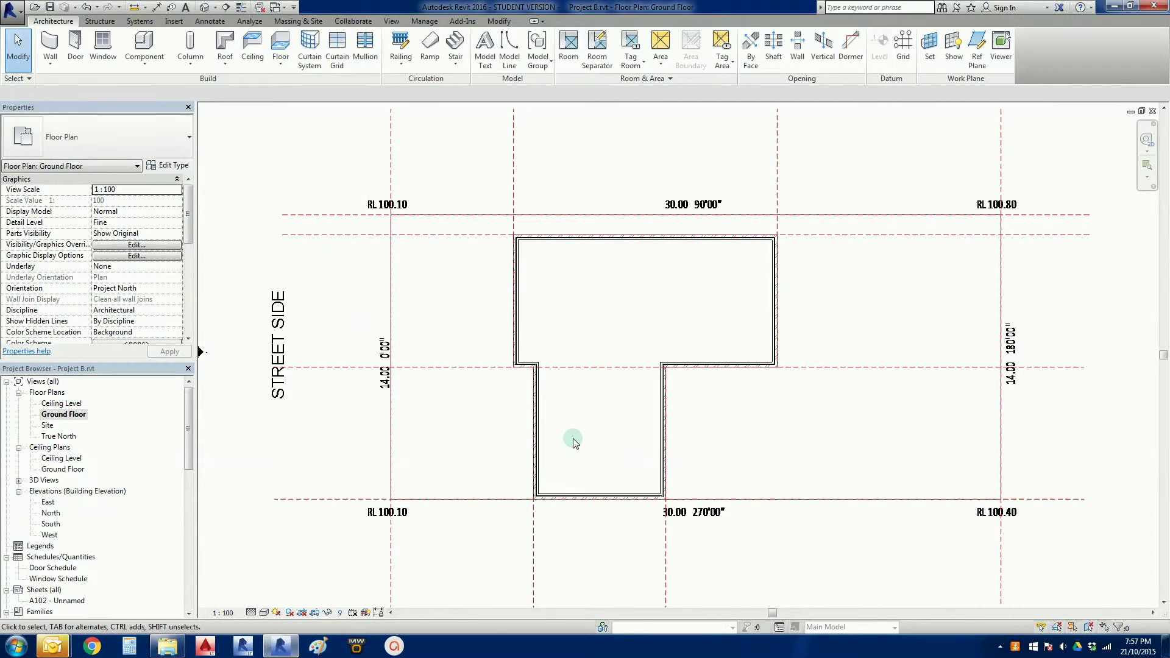
Switch the Ground Floor plan to Coarse detail level, showing the walls as solid fills
{"action": "scroll", "coordinate": [565, 413], "scroll_direction": "up", "scroll_amount": 3}
{"action": "middle_click_drag", "start_coordinate": [565, 414], "coordinate": [587, 416]}
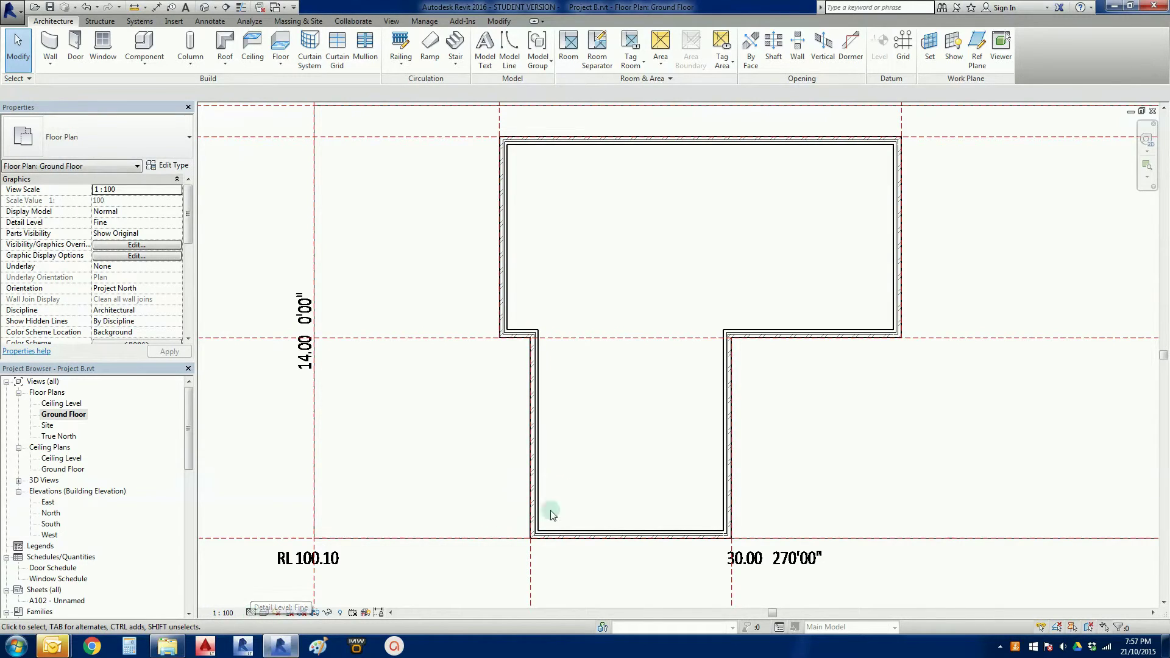
{"action": "scroll", "coordinate": [544, 384], "scroll_direction": "up", "scroll_amount": 6}
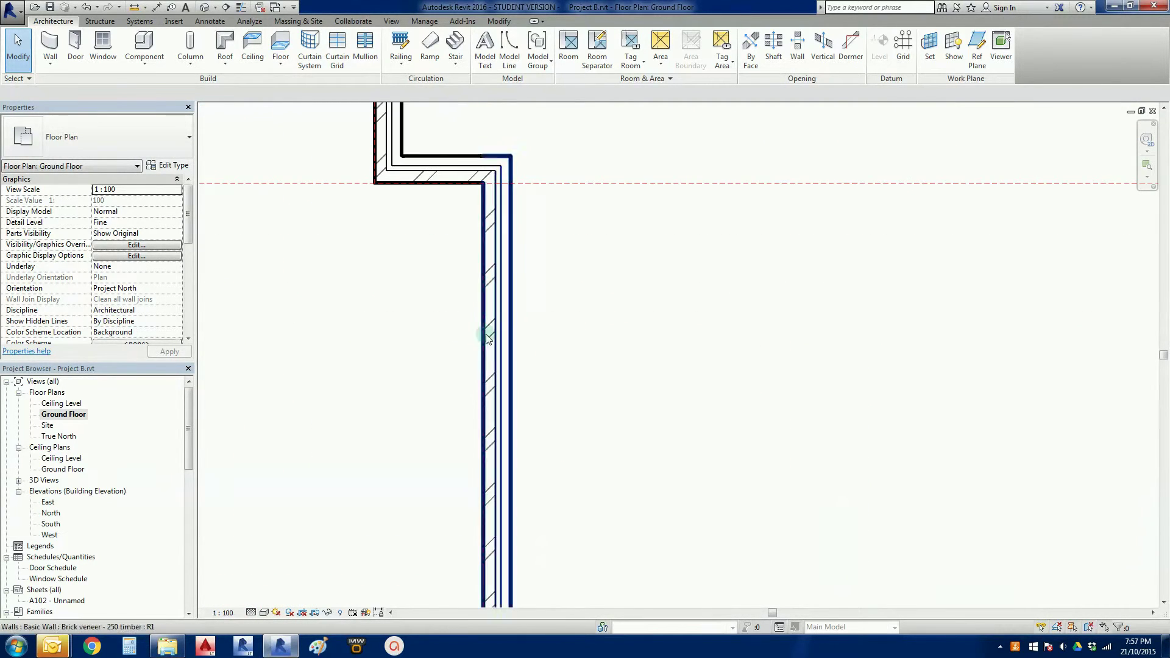
{"action": "scroll", "coordinate": [387, 412], "scroll_direction": "down", "scroll_amount": 4}
{"action": "middle_click_drag", "start_coordinate": [380, 437], "coordinate": [474, 377]}
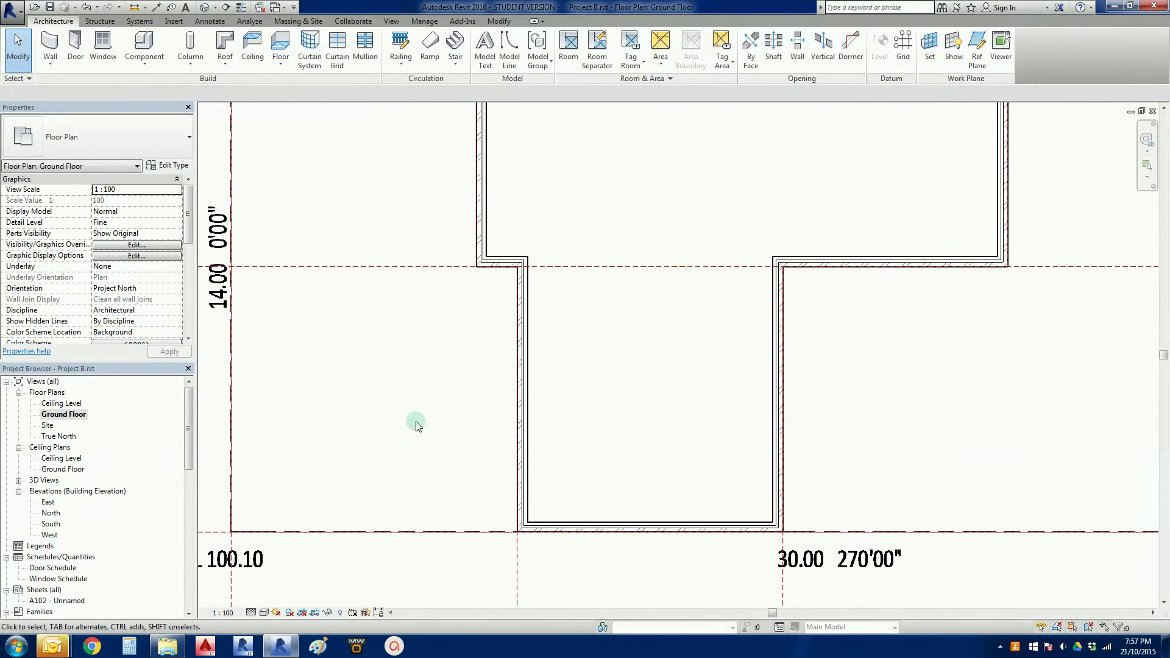
{"action": "left_click", "coordinate": [251, 612]}
{"action": "left_click", "coordinate": [269, 575]}
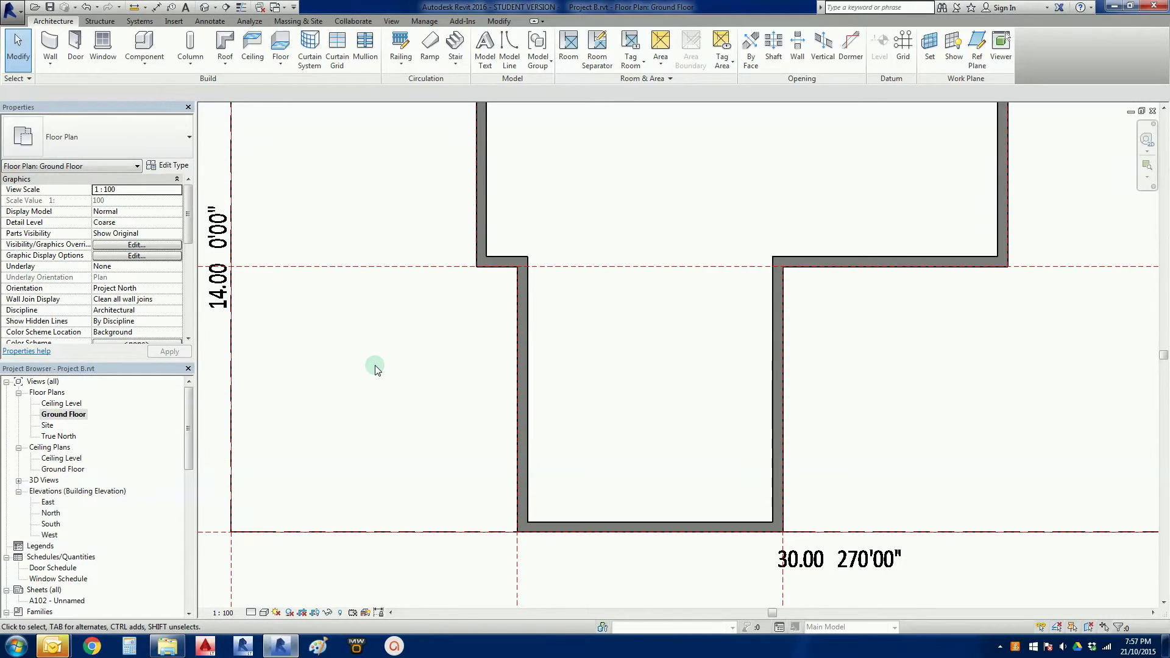
{"action": "scroll", "coordinate": [376, 369], "scroll_direction": "down", "scroll_amount": 3}
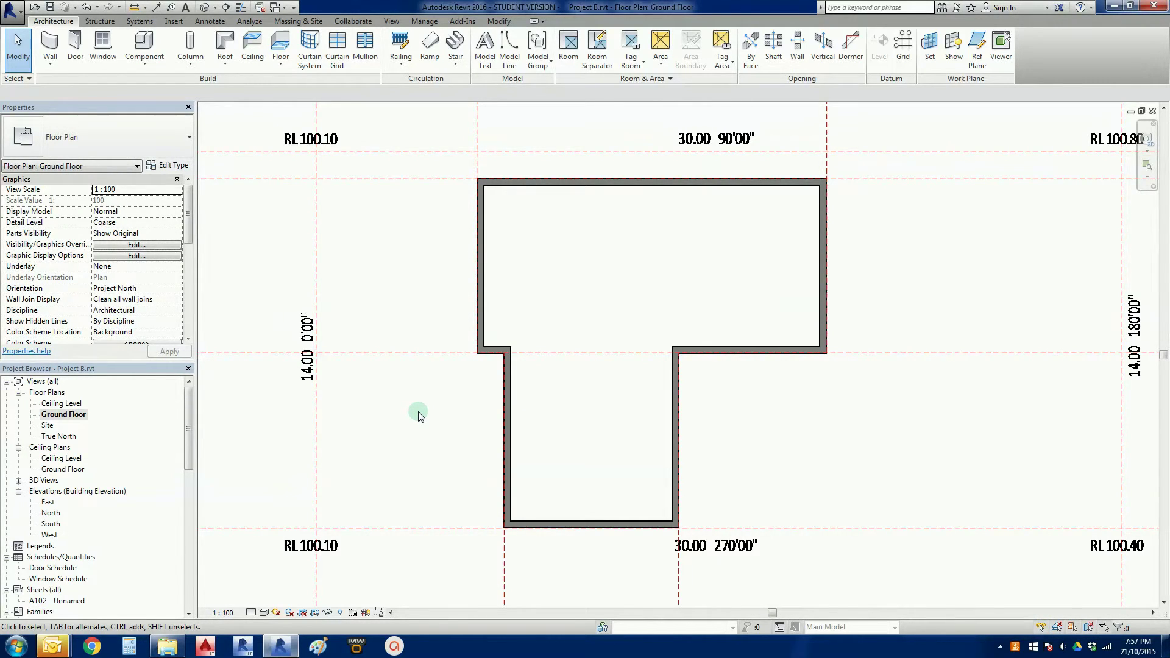
{"action": "scroll", "coordinate": [420, 415], "scroll_direction": "up", "scroll_amount": 3}
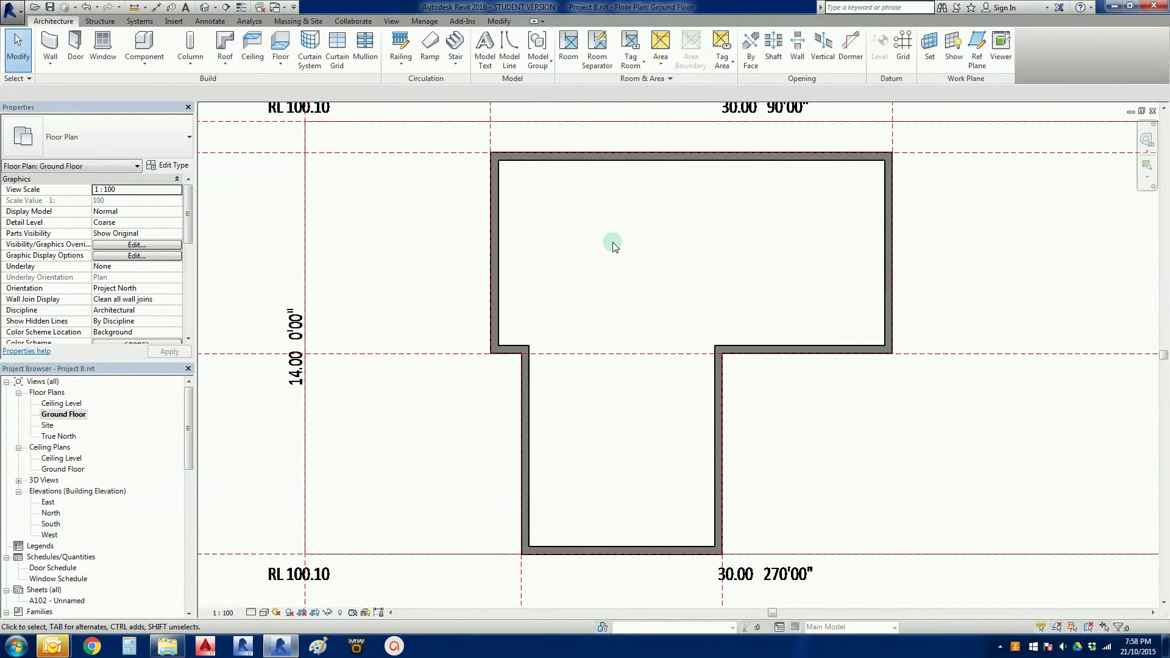
Return the Ground Floor plan to Fine detail level and zoom in to check the wall layers
{"action": "left_click", "coordinate": [251, 613]}
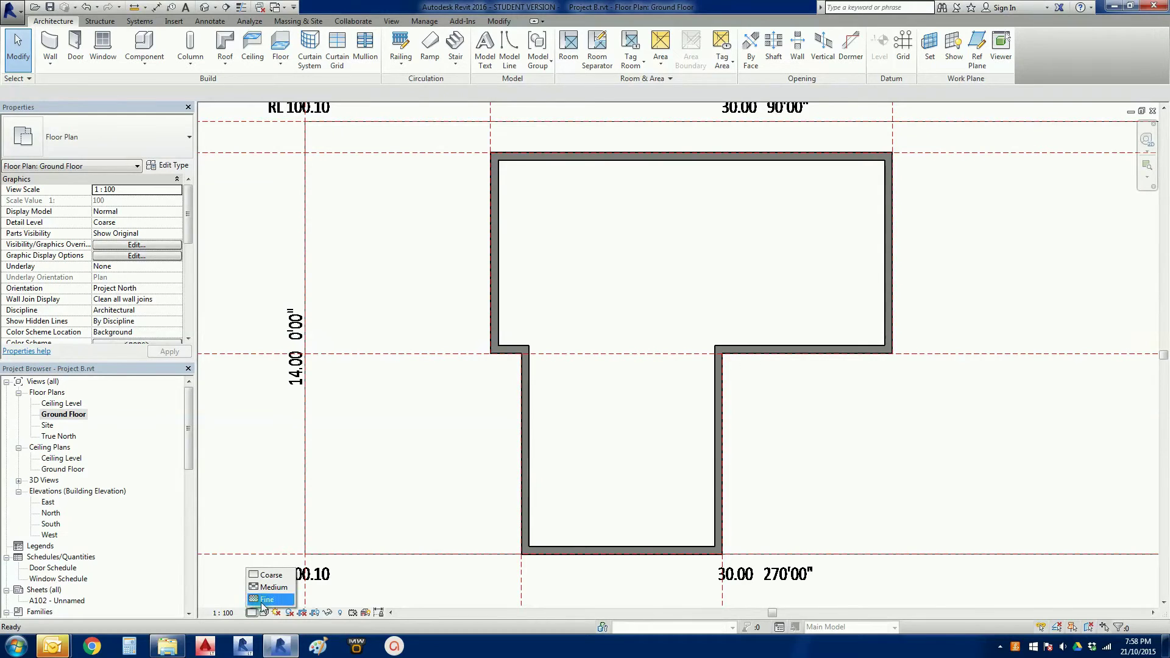
{"action": "left_click", "coordinate": [268, 600]}
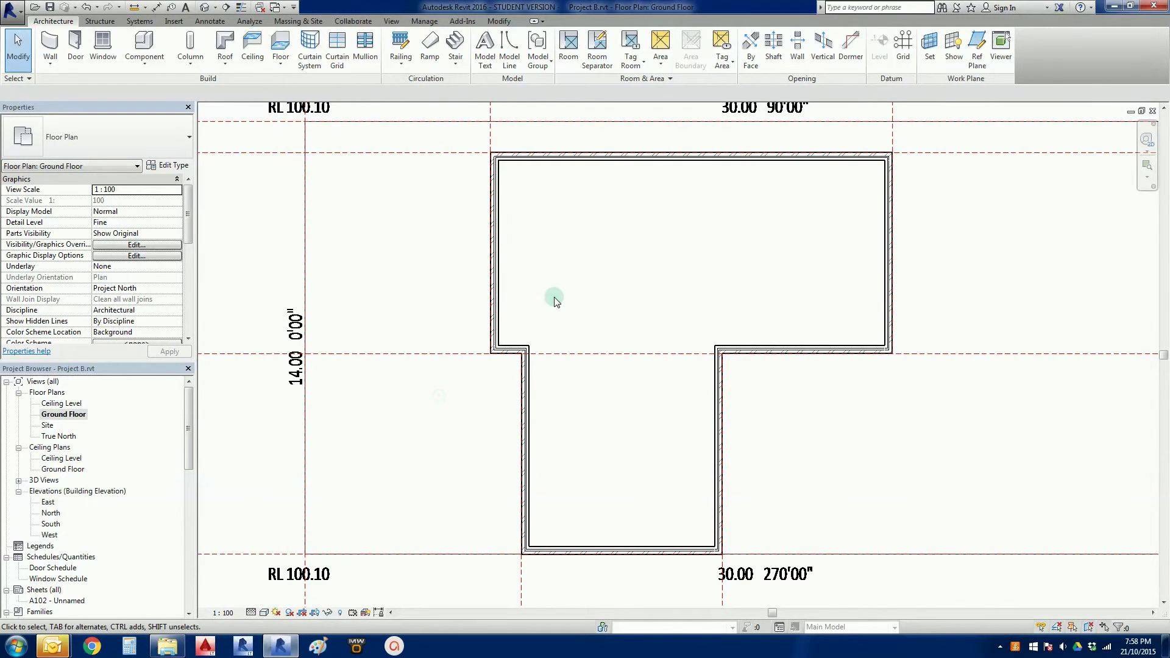
{"action": "scroll", "coordinate": [554, 295], "scroll_direction": "up", "scroll_amount": 3}
{"action": "scroll", "coordinate": [566, 389], "scroll_direction": "down", "scroll_amount": 4}
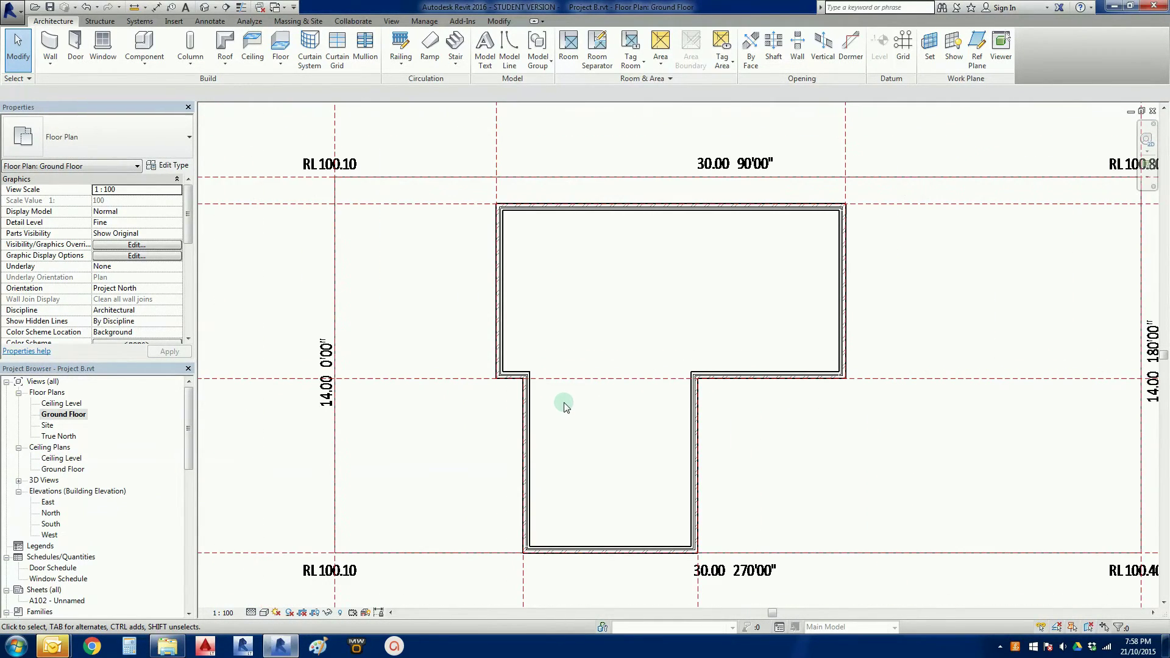
{"action": "scroll", "coordinate": [601, 410], "scroll_direction": "down", "scroll_amount": 1}
{"action": "scroll", "coordinate": [640, 426], "scroll_direction": "up", "scroll_amount": 1}
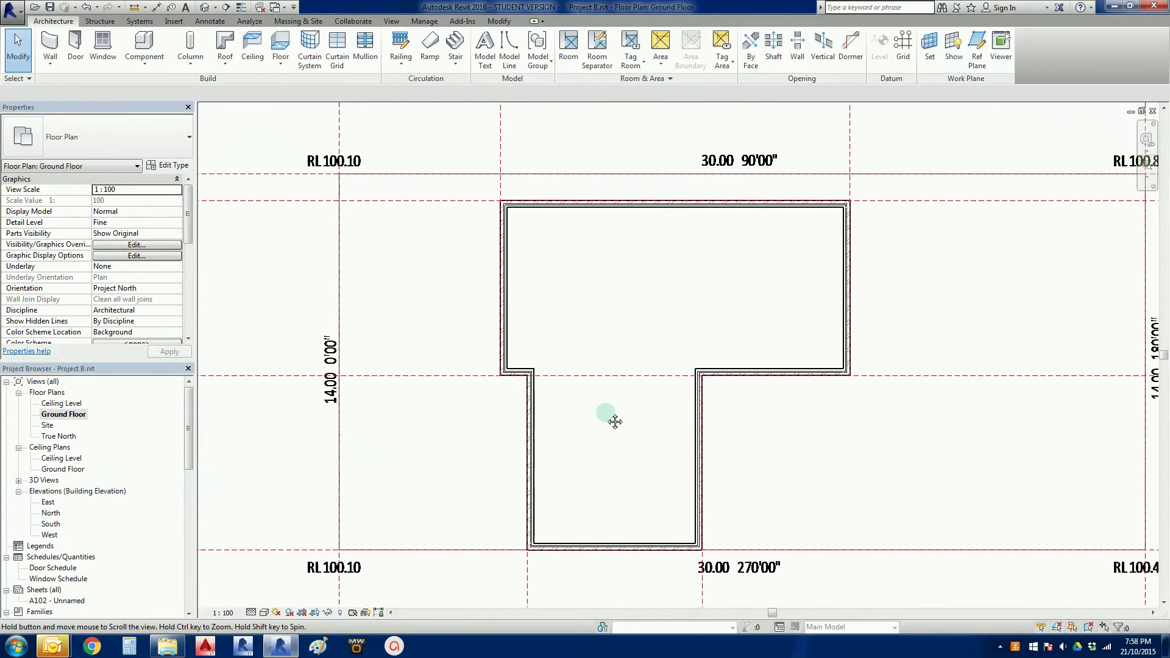
{"action": "scroll", "coordinate": [602, 415], "scroll_direction": "up", "scroll_amount": 1}
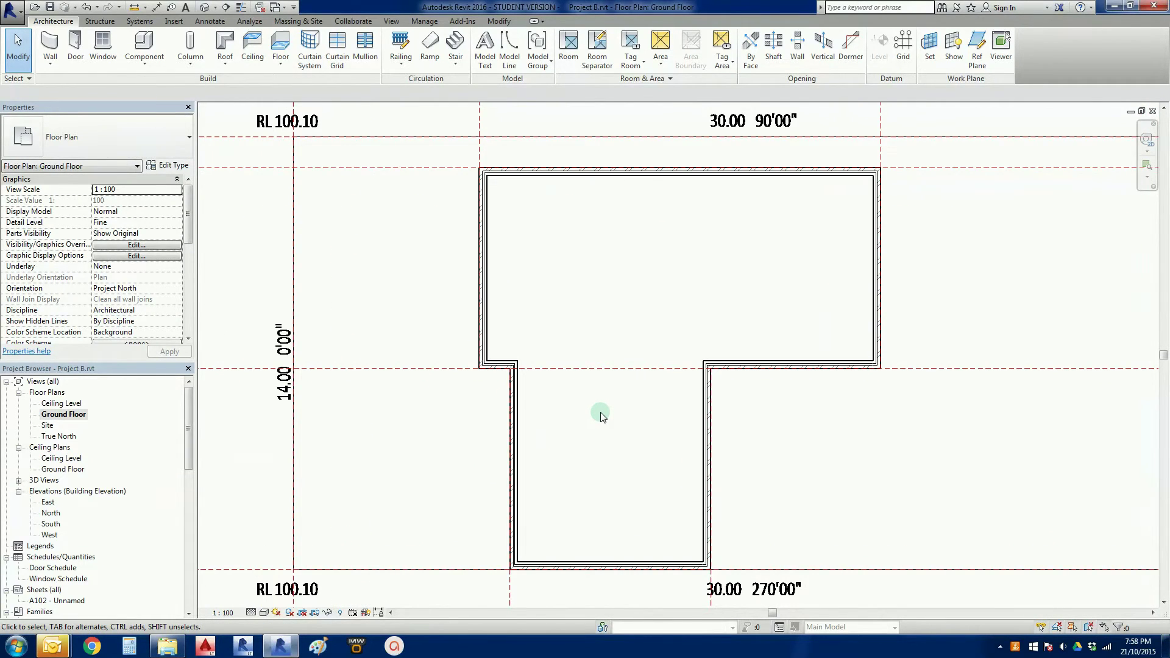
{"action": "scroll", "coordinate": [602, 417], "scroll_direction": "down", "scroll_amount": 3}
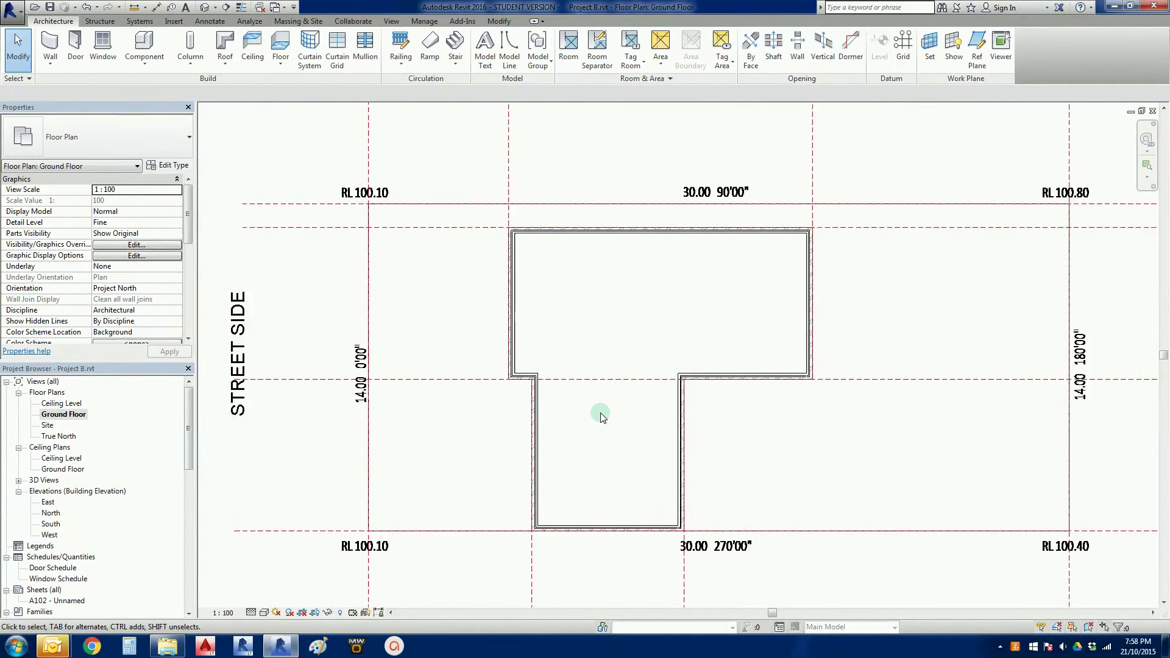
{"action": "scroll", "coordinate": [604, 402], "scroll_direction": "up", "scroll_amount": 3}
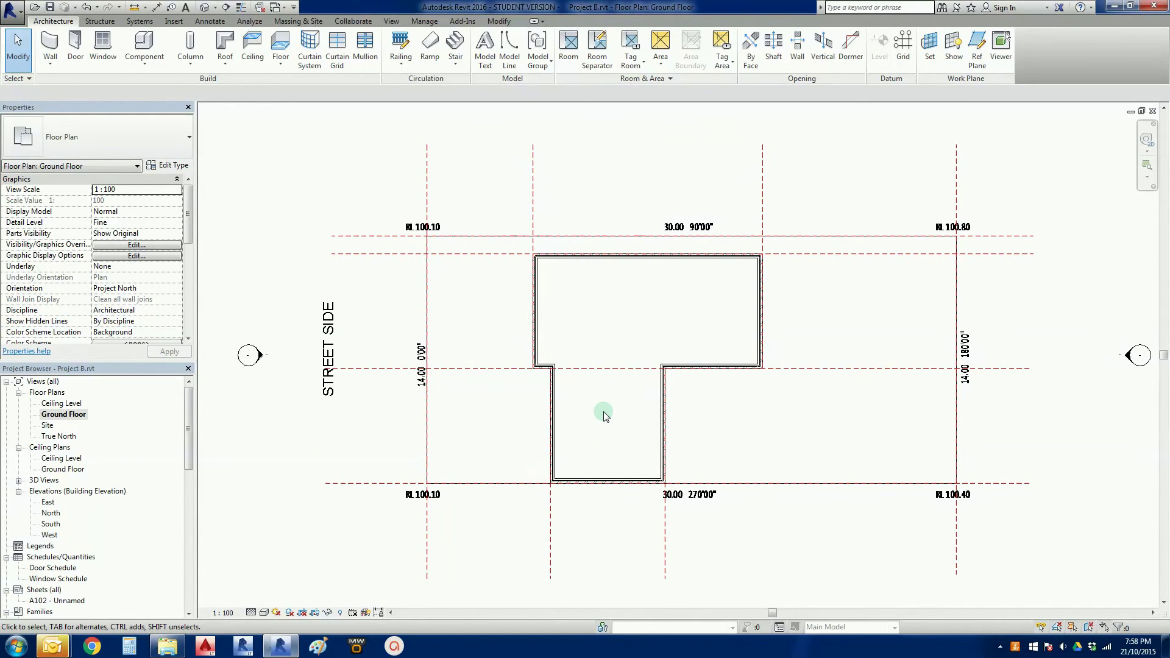
{"action": "scroll", "coordinate": [551, 364], "scroll_direction": "up", "scroll_amount": 1}
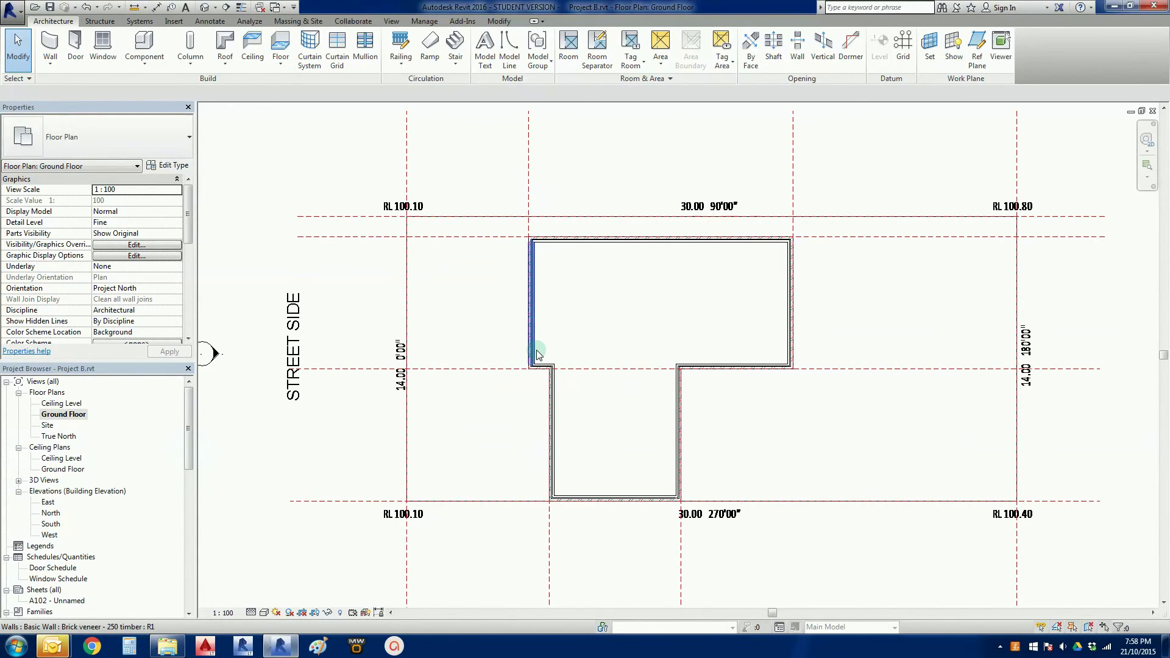